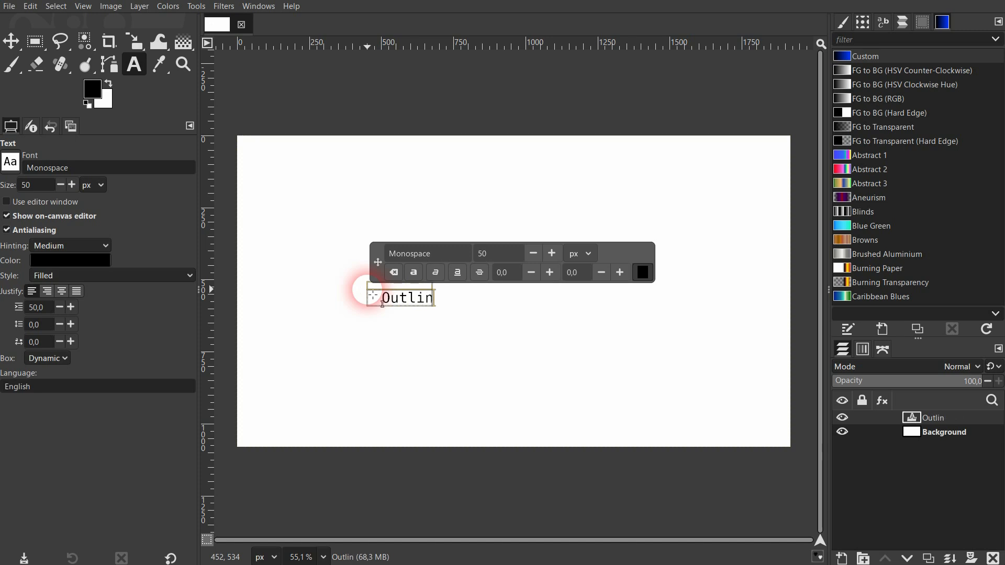
- Select the finished word "Outline" in the text box and set its font to Arial Black
{"action": "left_click_drag", "start_coordinate": [367, 290], "coordinate": [365, 289]}
{"action": "left_click_drag", "start_coordinate": [440, 260], "coordinate": [370, 252]}
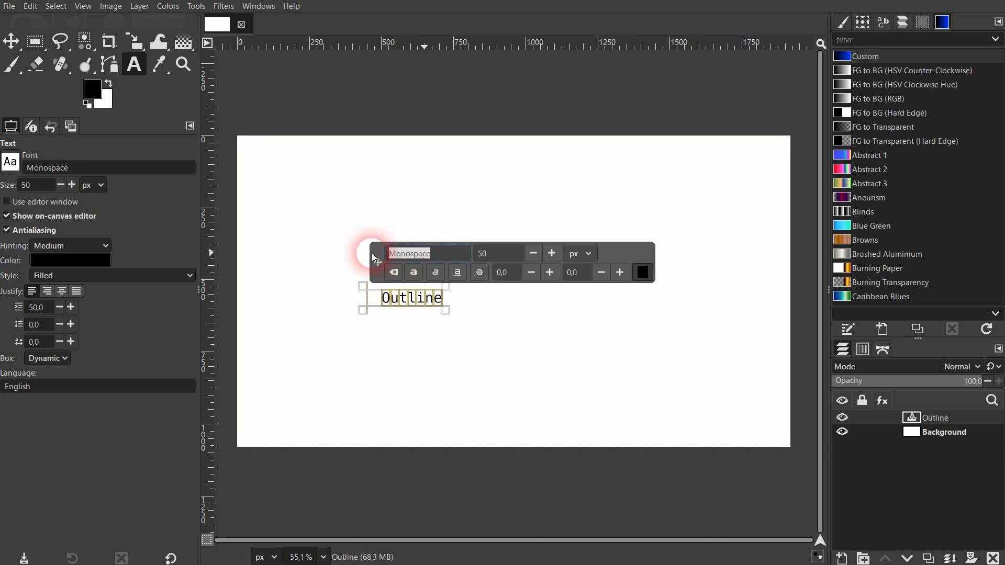
{"action": "type", "text": "ari"}
{"action": "left_click", "coordinate": [438, 269]}
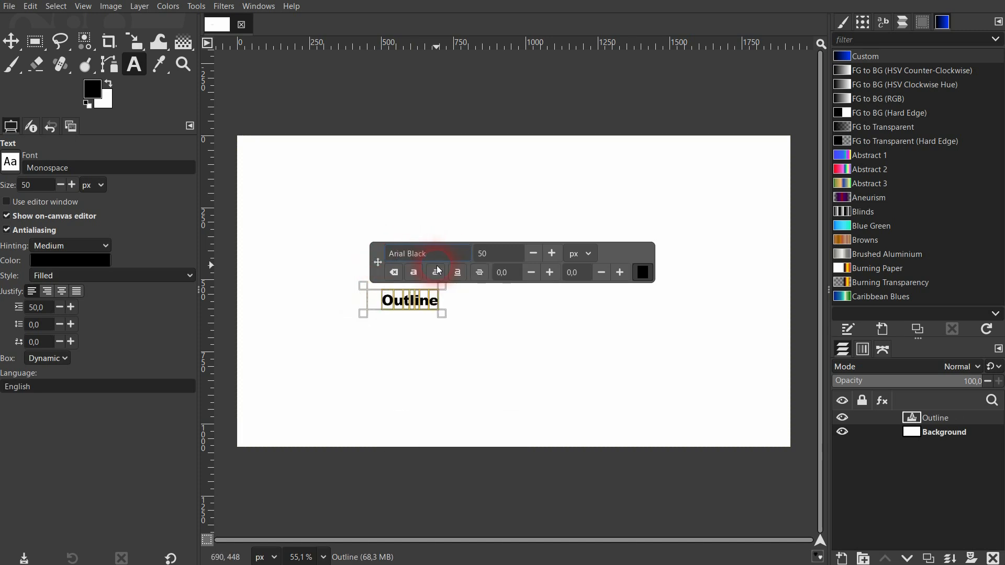
- Set the text size to 300 px and move the word to about the middle of the canvas
{"action": "left_click_drag", "start_coordinate": [500, 257], "coordinate": [462, 257]}
{"action": "type", "text": "3"}
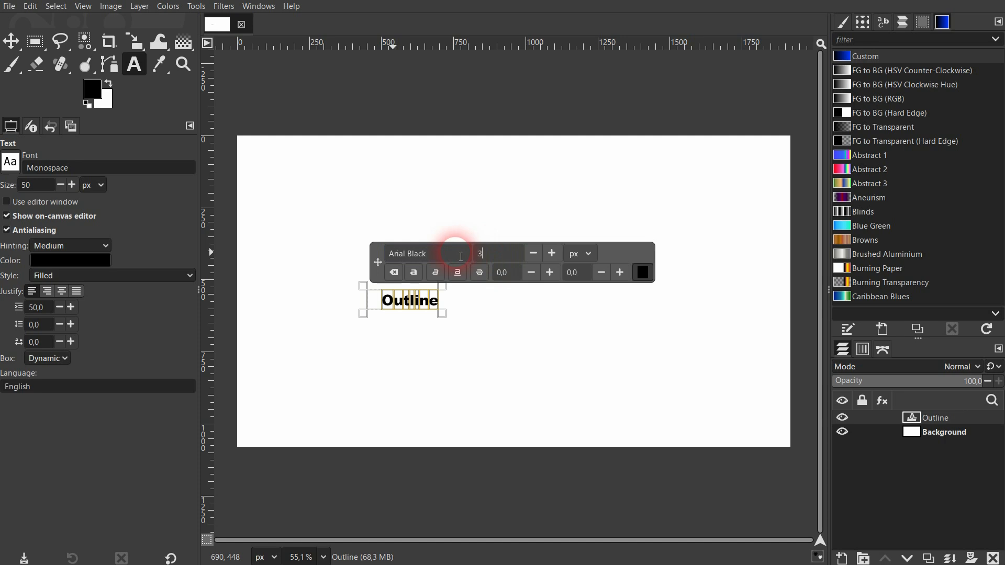
{"action": "type", "text": "00"}
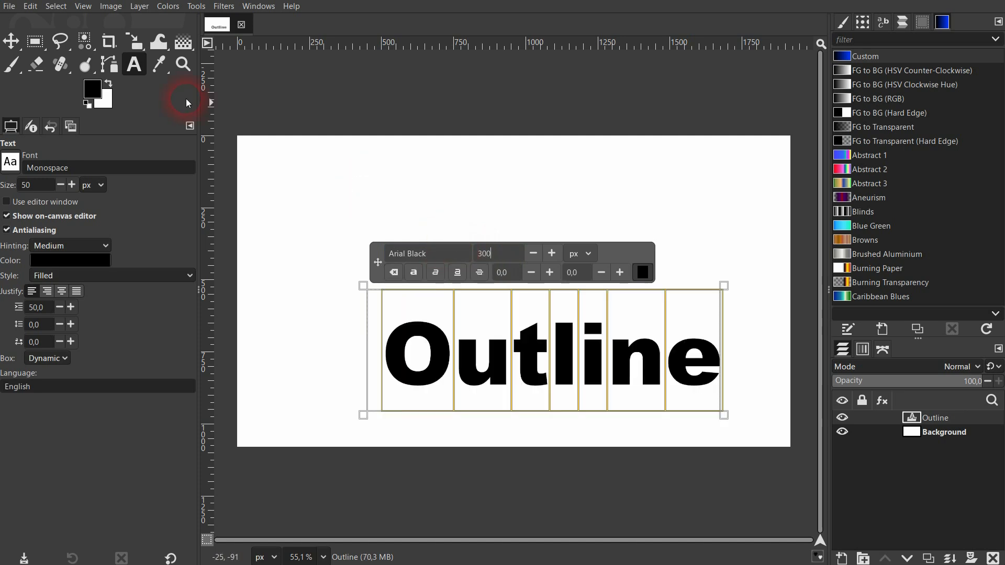
{"action": "left_click", "coordinate": [11, 40]}
{"action": "left_click_drag", "start_coordinate": [534, 372], "coordinate": [502, 327]}
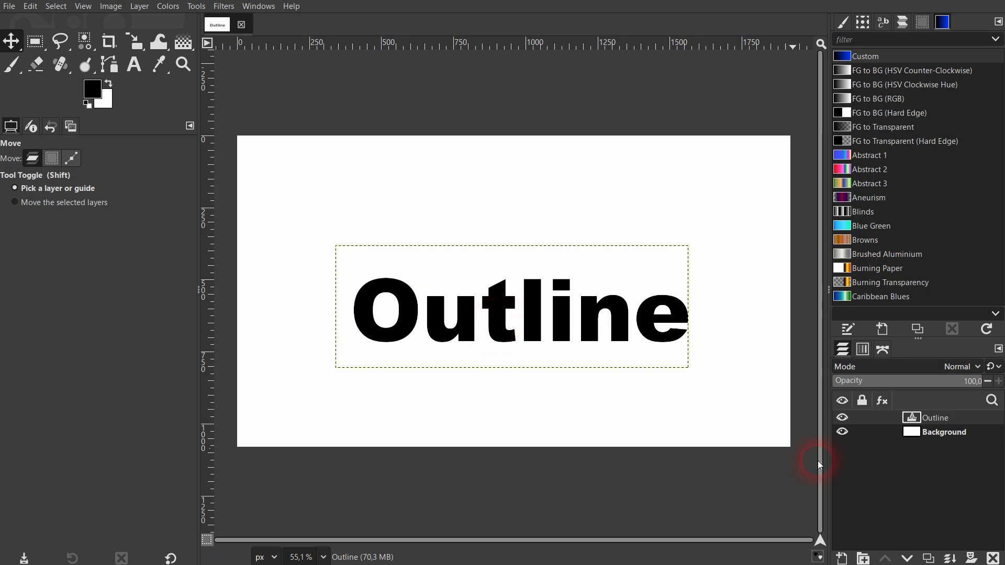
- Create a selection from the Outline layer's alpha and check it by briefly hiding the text layer
{"action": "right_click", "coordinate": [913, 419]}
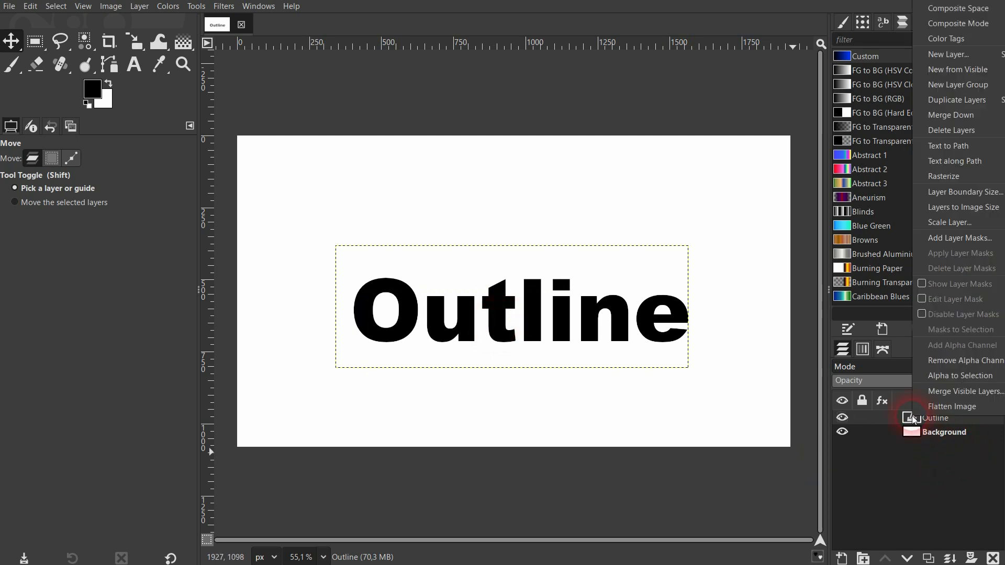
{"action": "left_click", "coordinate": [928, 377]}
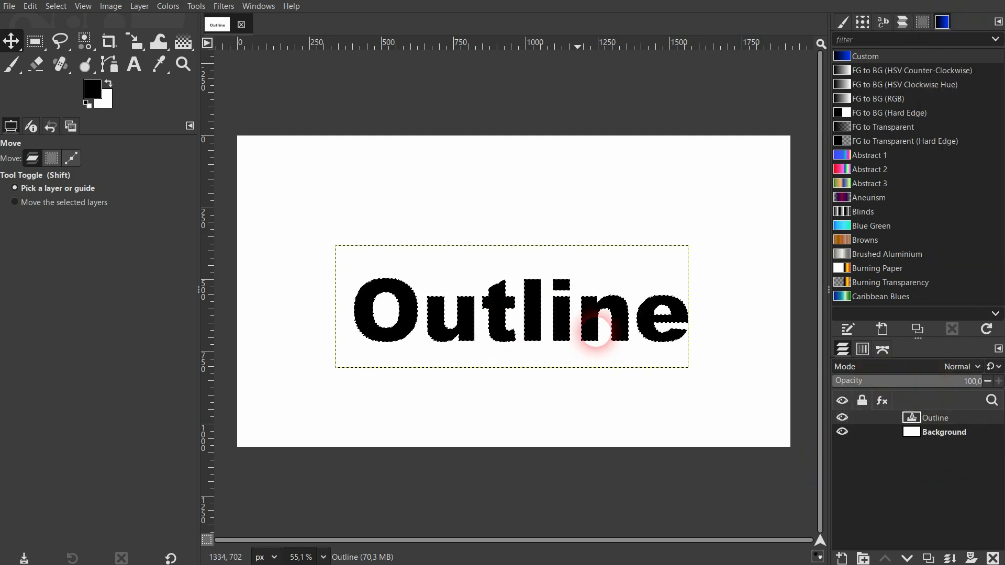
{"action": "left_click", "coordinate": [843, 418]}
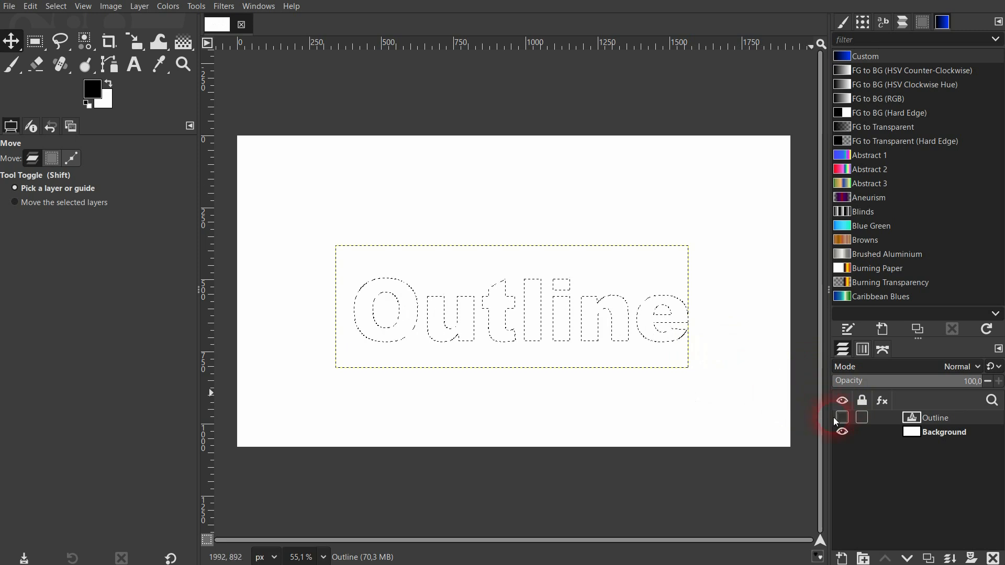
{"action": "left_click", "coordinate": [842, 418]}
- Create a new layer named "stroke" filled with transparency
{"action": "left_click", "coordinate": [845, 557]}
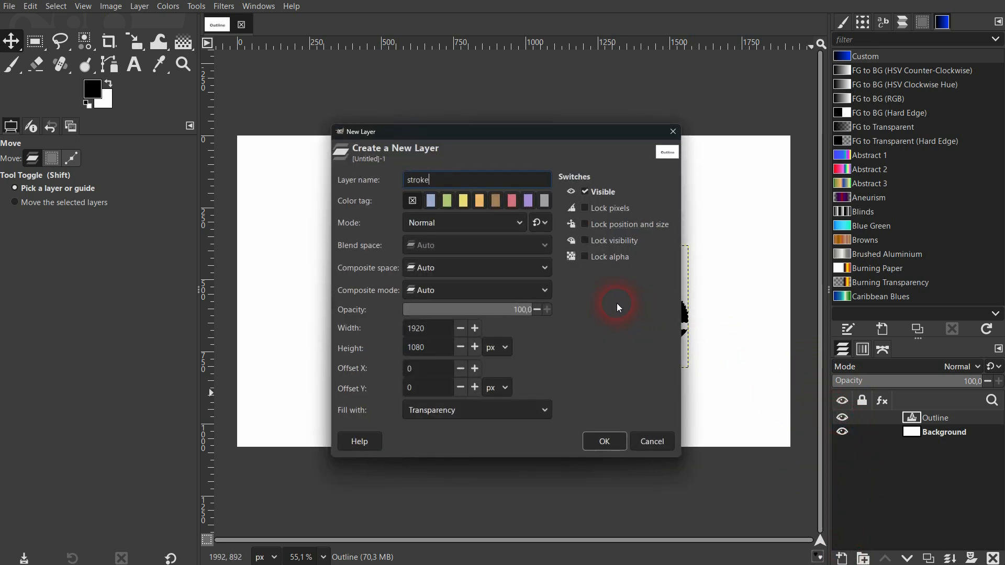
{"action": "left_click", "coordinate": [523, 412]}
{"action": "left_click", "coordinate": [522, 413]}
{"action": "left_click", "coordinate": [618, 441]}
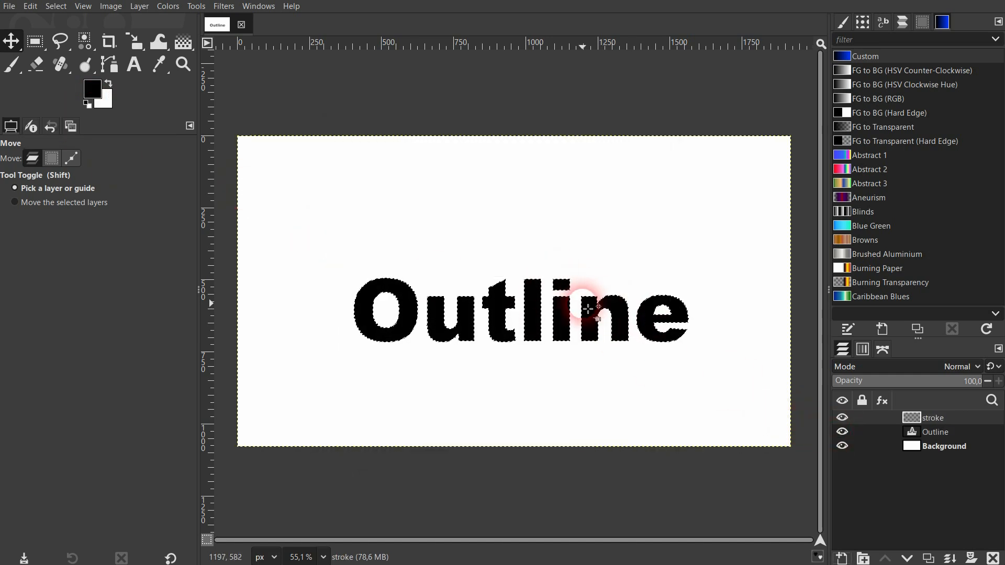
- Open the Stroke Selection settings for the letter selection and set the foreground color to pure red
{"action": "left_click", "coordinate": [30, 8]}
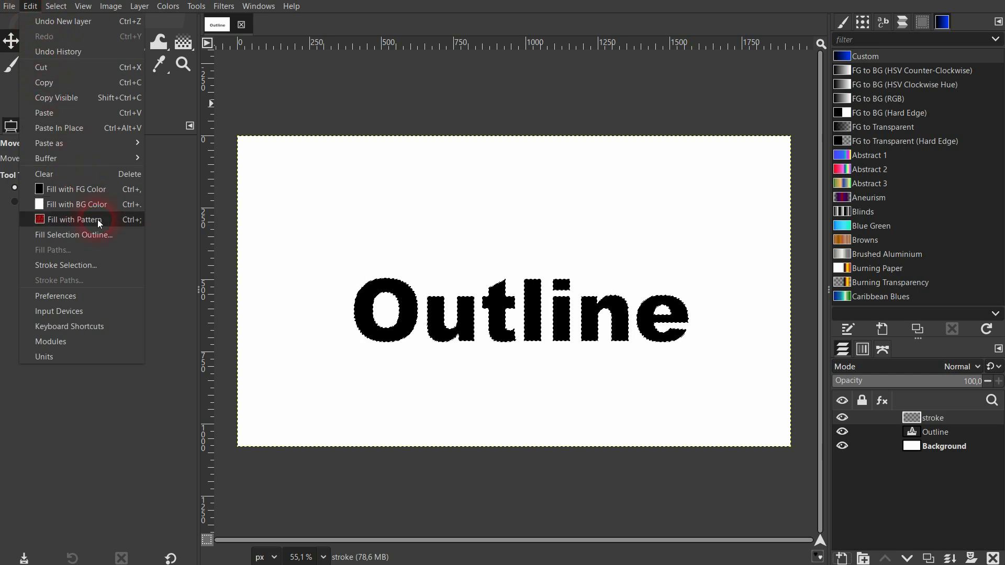
{"action": "left_click", "coordinate": [108, 267]}
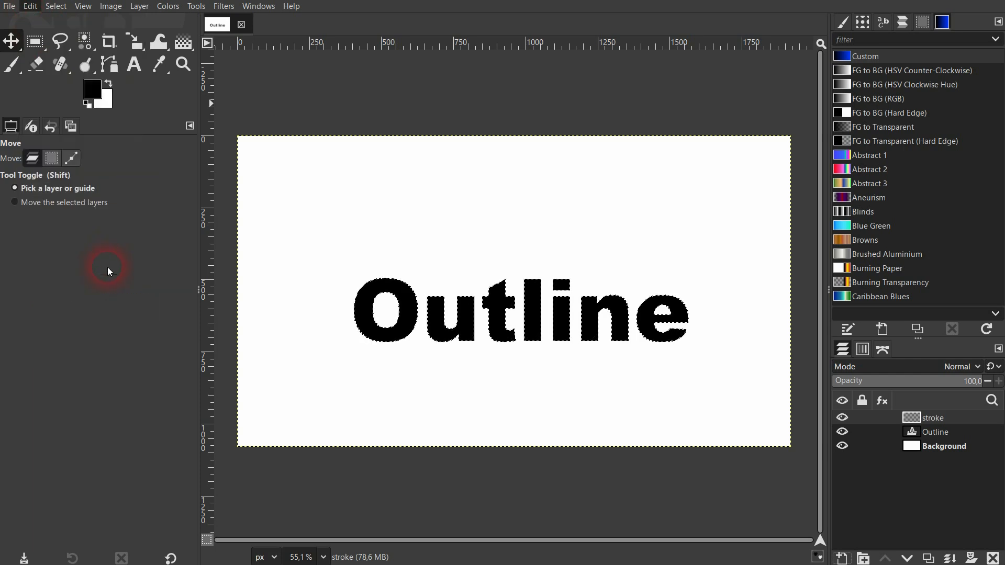
{"action": "left_click_drag", "start_coordinate": [522, 151], "coordinate": [858, 131]}
{"action": "left_click", "coordinate": [90, 95]}
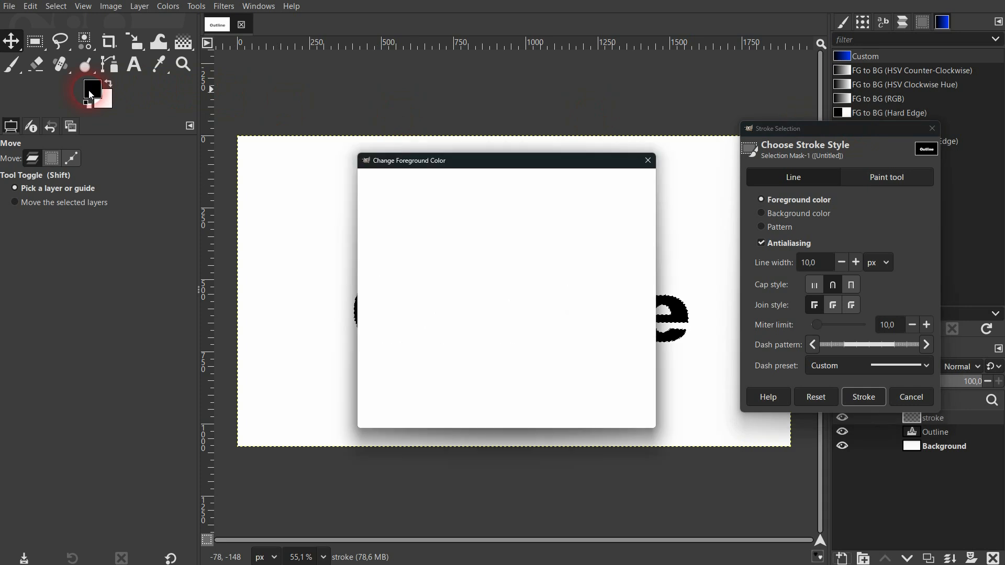
{"action": "left_click", "coordinate": [434, 184]}
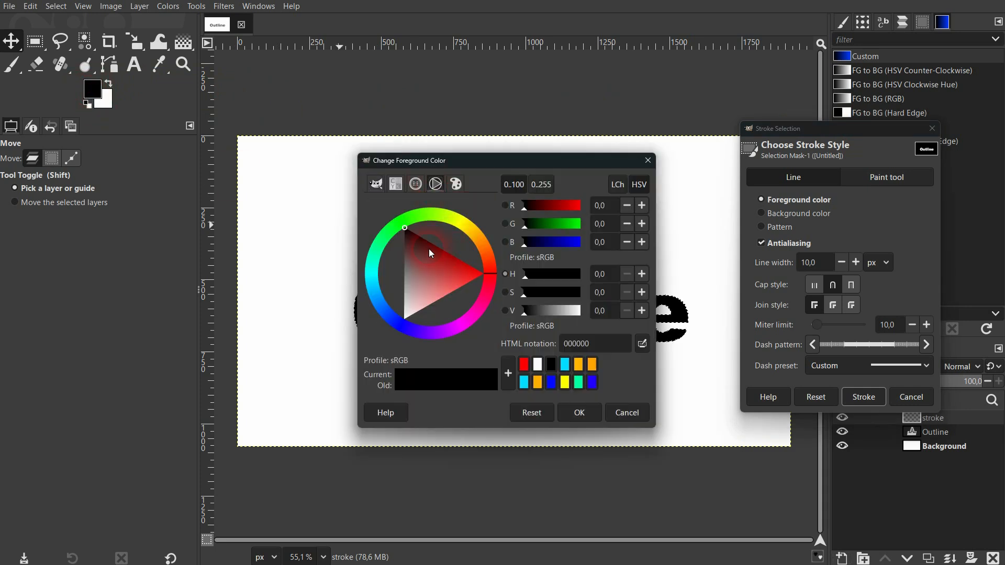
{"action": "left_click_drag", "start_coordinate": [430, 254], "coordinate": [509, 298]}
{"action": "left_click", "coordinate": [579, 411]}
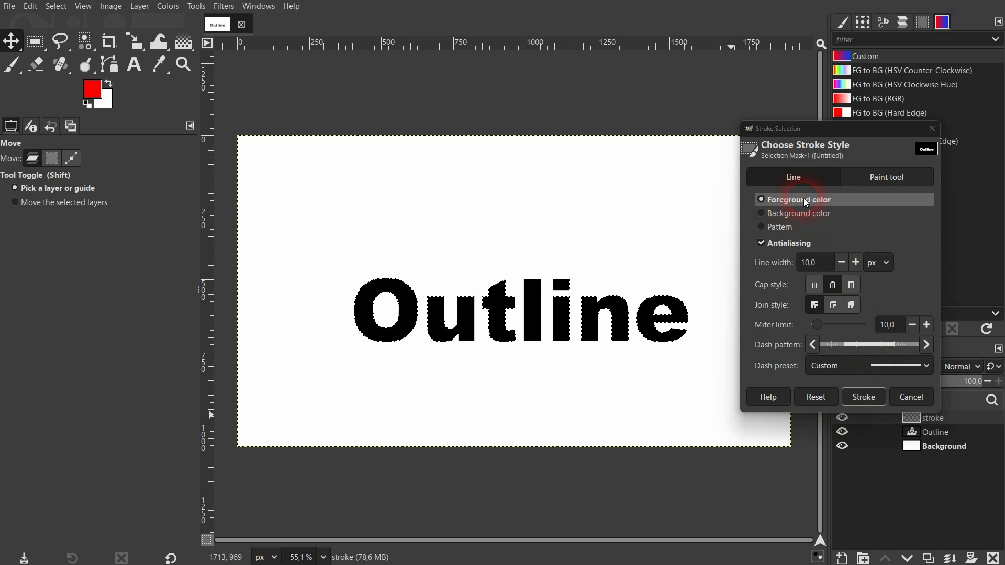
- Stroke the selection with a 10 px line in the foreground color and clear the selection
{"action": "left_click_drag", "start_coordinate": [822, 269], "coordinate": [793, 266]}
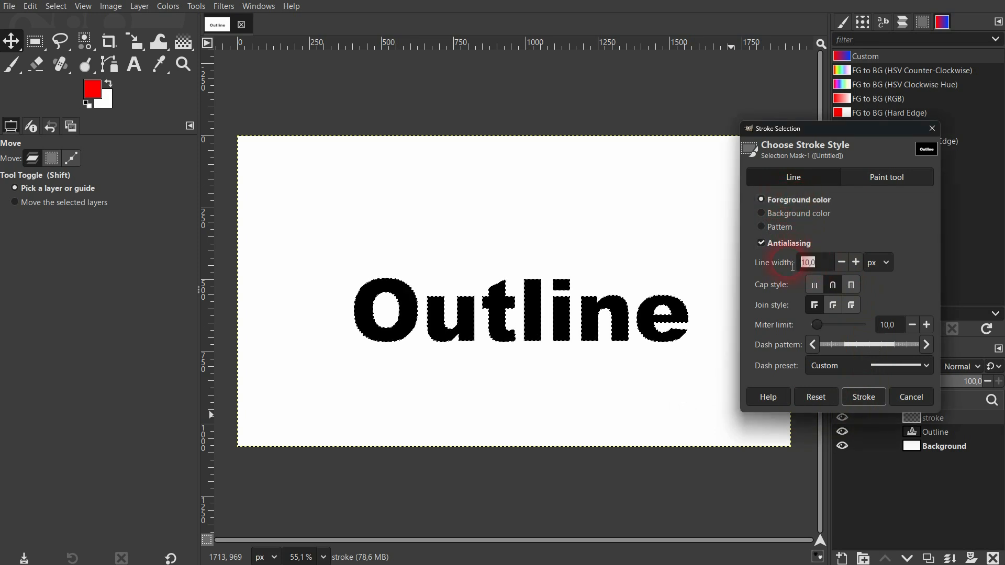
{"action": "left_click", "coordinate": [867, 400]}
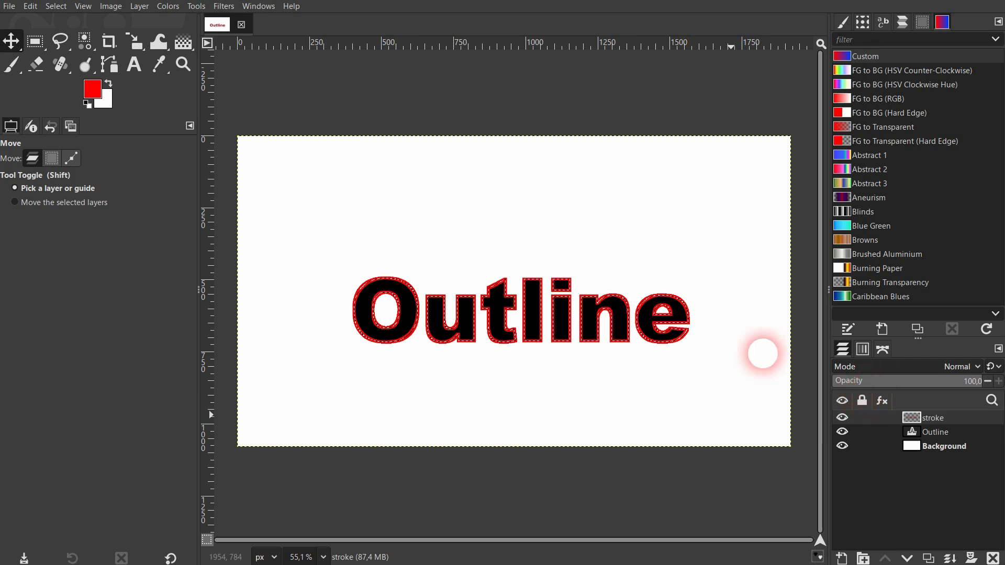
{"action": "left_click", "coordinate": [59, 8]}
{"action": "left_click", "coordinate": [70, 34]}
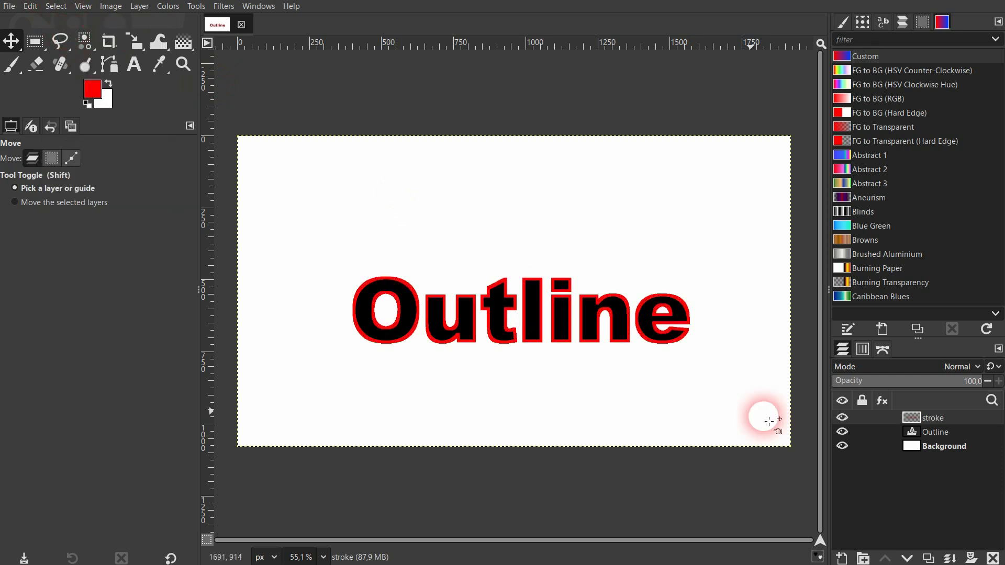
- Hide the Outline text layer and toggle the layers' visibility to check the stroke on its own
{"action": "left_click", "coordinate": [842, 432]}
{"action": "left_click", "coordinate": [842, 418]}
{"action": "left_click", "coordinate": [842, 417]}
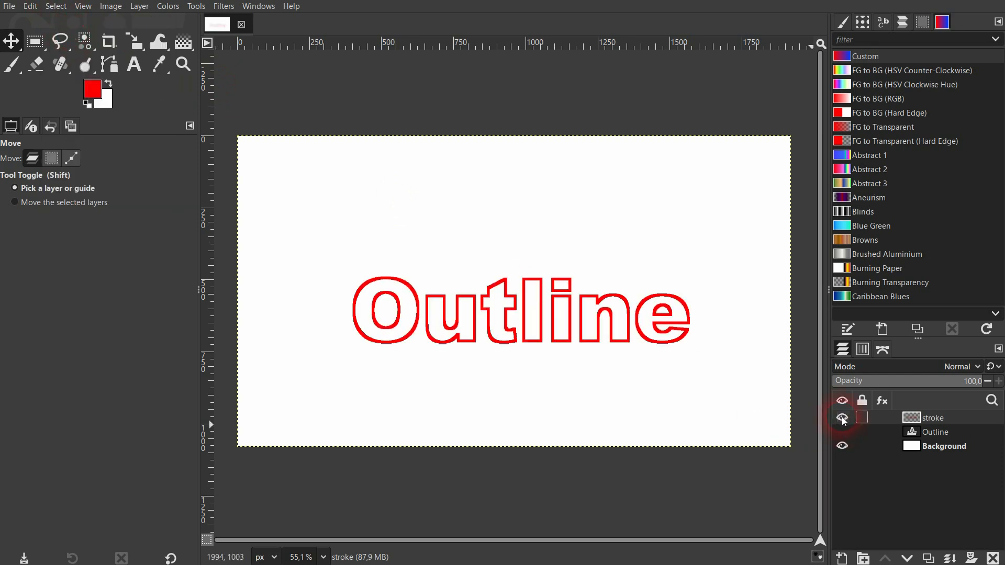
{"action": "left_click", "coordinate": [842, 432]}
{"action": "left_click", "coordinate": [841, 431]}
- Create a selection from the stroke layer's alpha and hide the stroke layer
{"action": "right_click", "coordinate": [916, 418]}
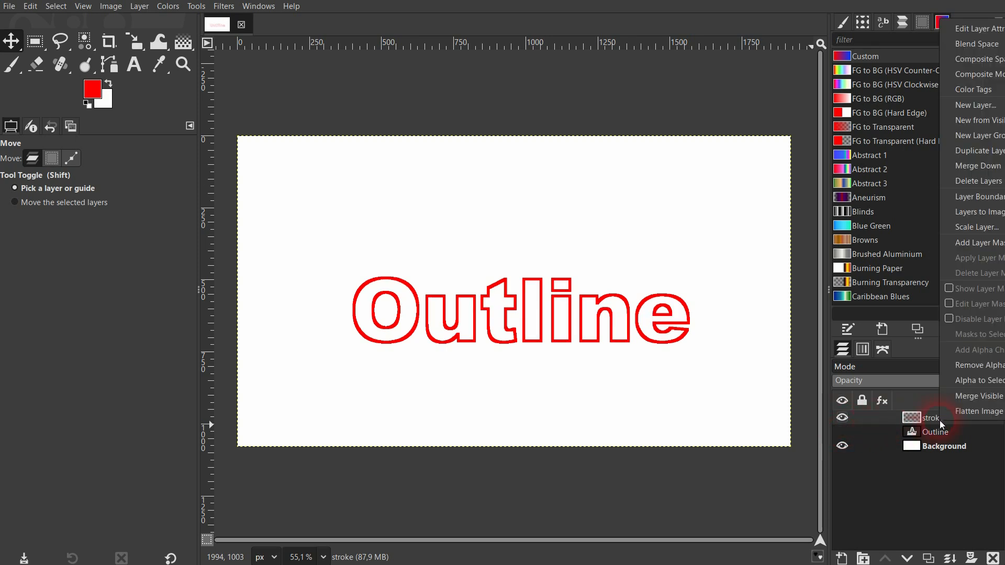
{"action": "left_click", "coordinate": [915, 416]}
{"action": "right_click", "coordinate": [896, 415]}
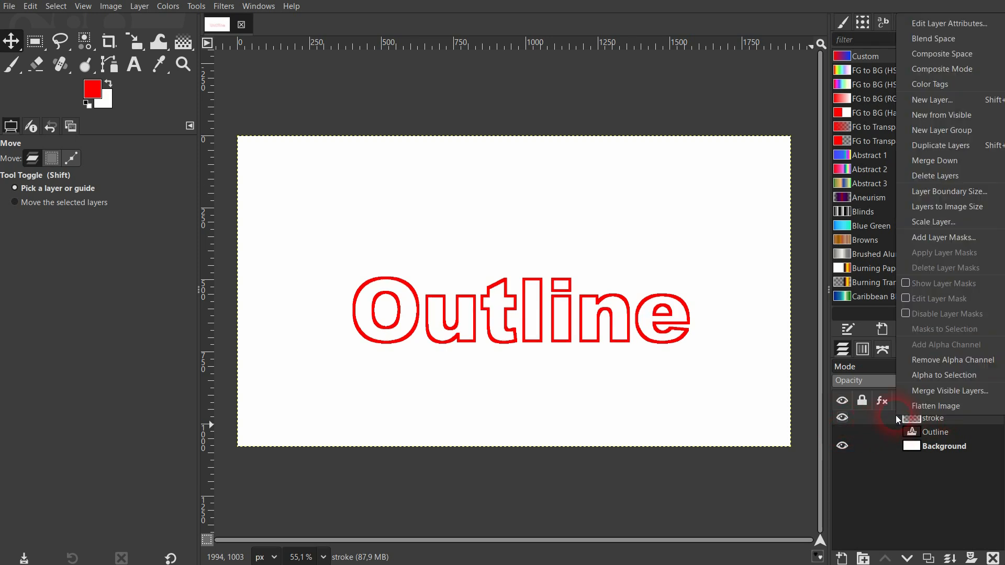
{"action": "left_click", "coordinate": [931, 376]}
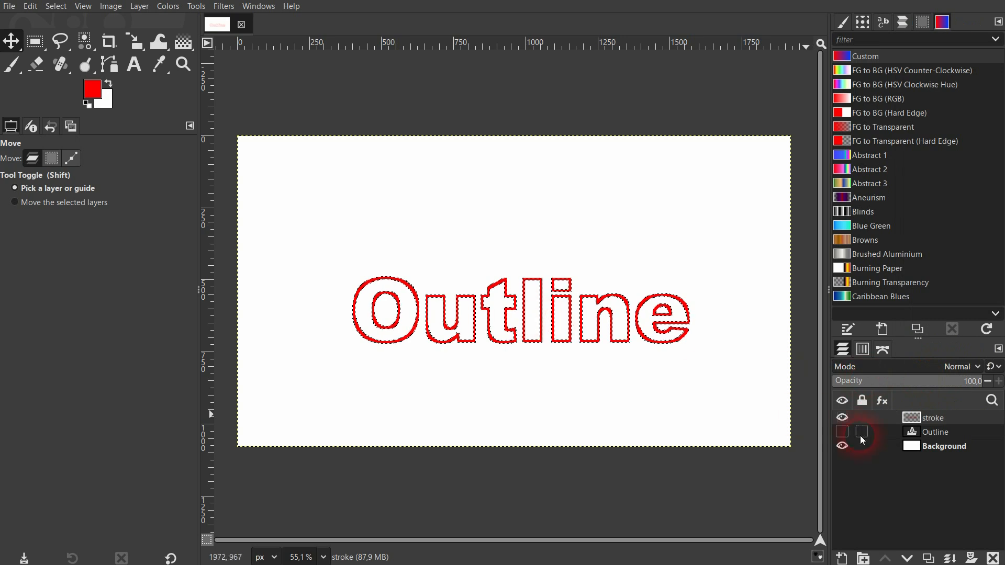
{"action": "left_click", "coordinate": [842, 417]}
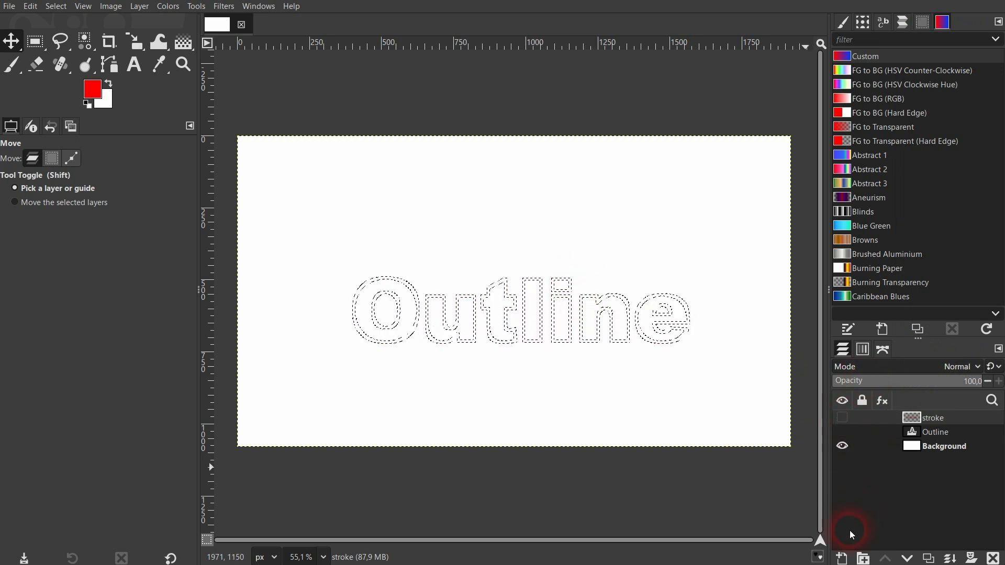
- Create a new layer named "gradient" filled with transparency
{"action": "left_click", "coordinate": [844, 558]}
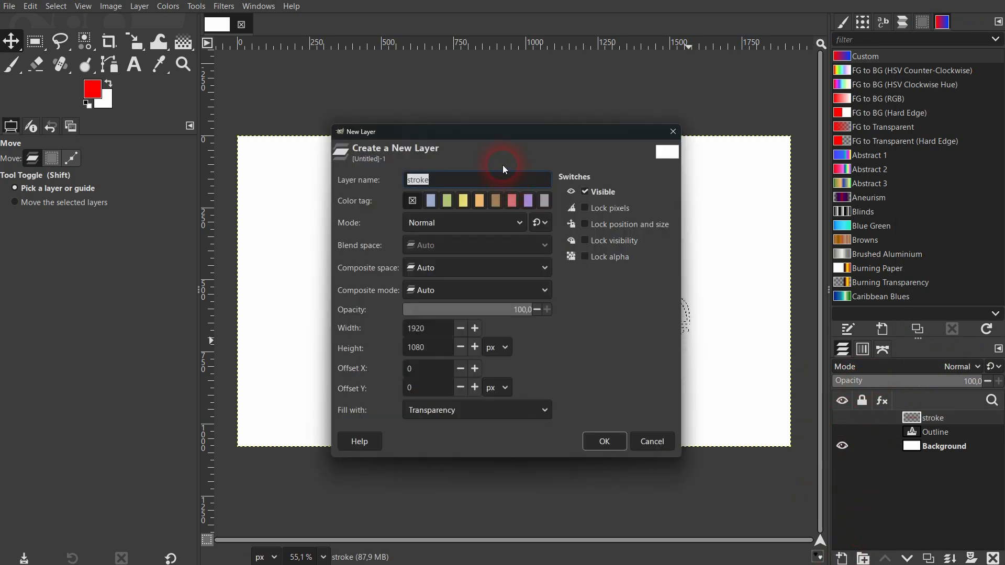
{"action": "type", "text": "grad"}
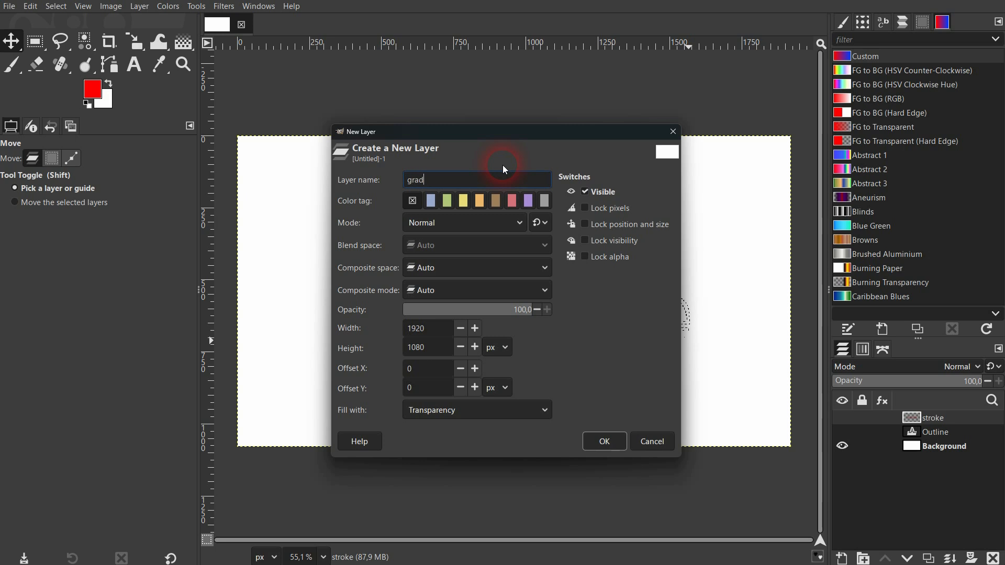
{"action": "type", "text": "ient"}
{"action": "left_click", "coordinate": [526, 406]}
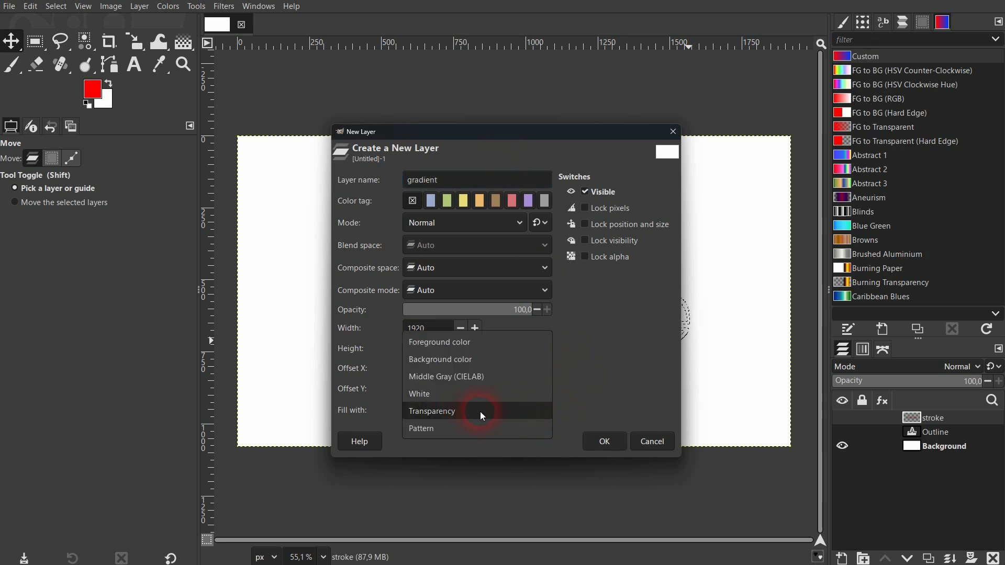
{"action": "left_click", "coordinate": [480, 412]}
{"action": "left_click", "coordinate": [611, 443]}
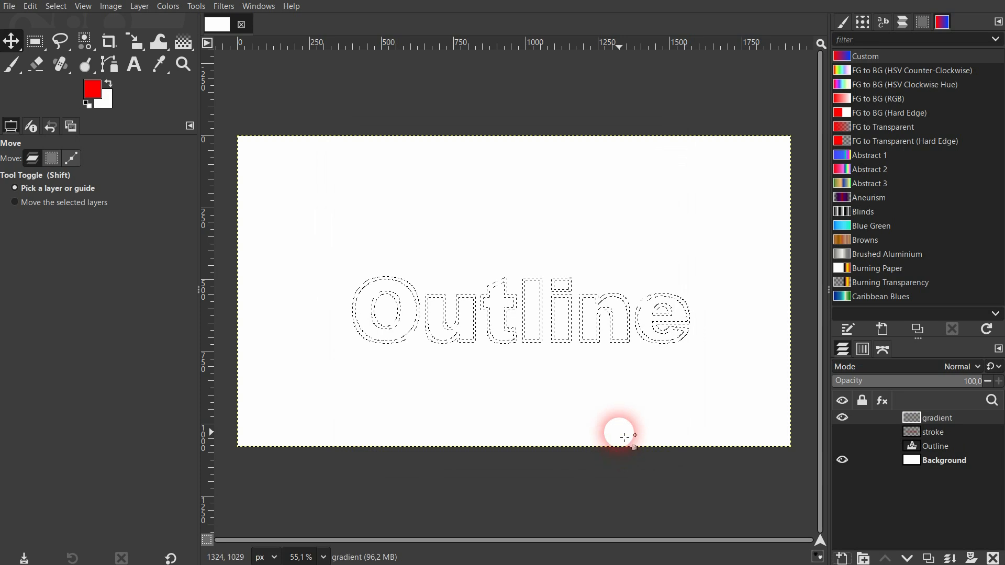
- Draw a linear FG to BG (RGB) gradient horizontally across the outline selection, from the O to the final e
{"action": "left_click", "coordinate": [182, 42]}
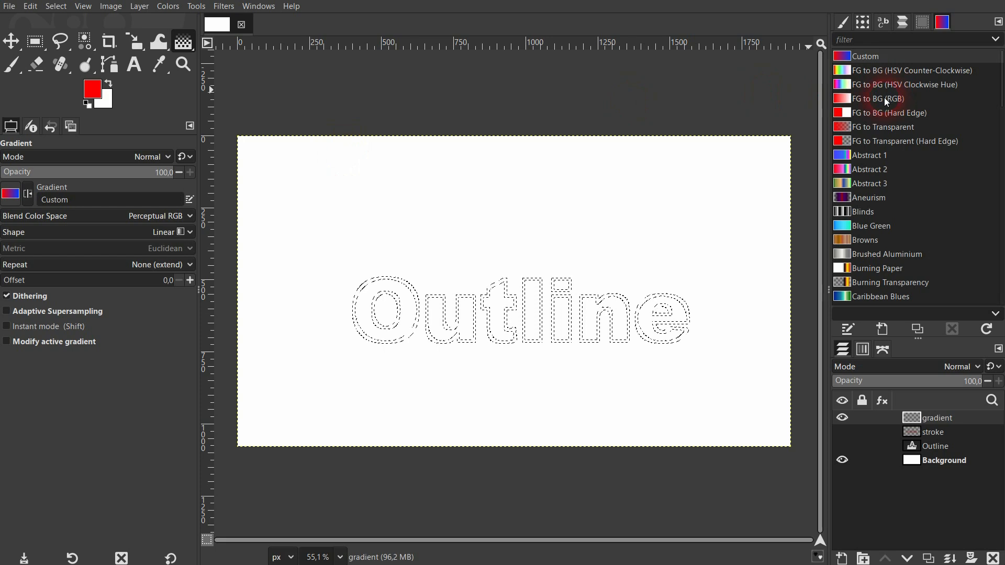
{"action": "left_click", "coordinate": [884, 98]}
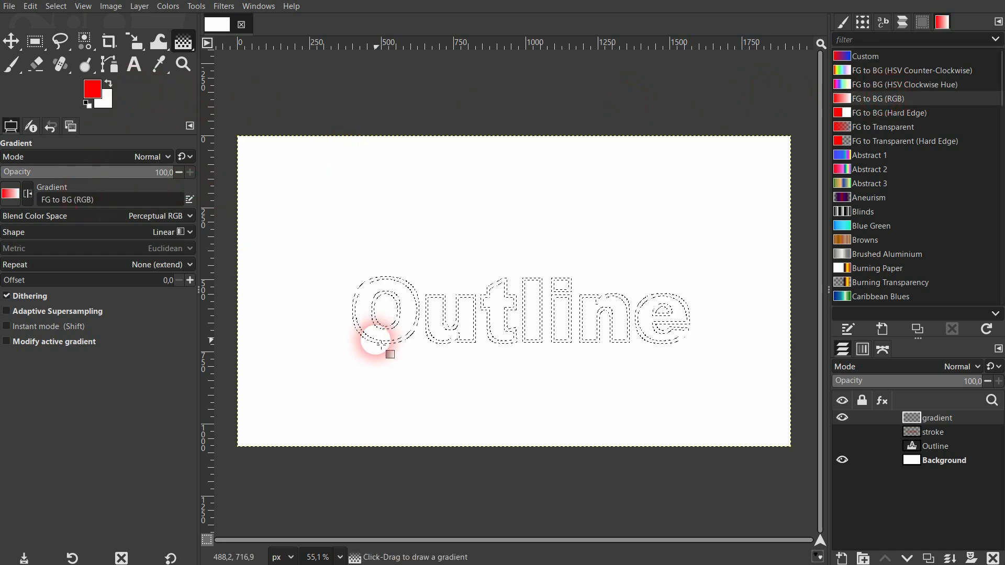
{"action": "left_click_drag", "start_coordinate": [348, 310], "coordinate": [688, 311]}
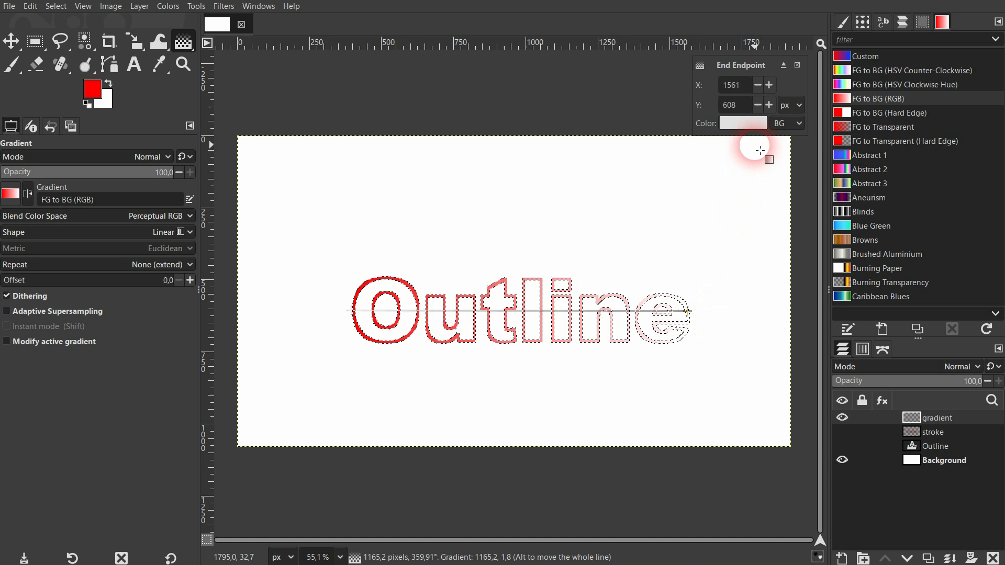
- Change the gradient's end color to blue
{"action": "left_click", "coordinate": [736, 121]}
{"action": "left_click", "coordinate": [435, 173]}
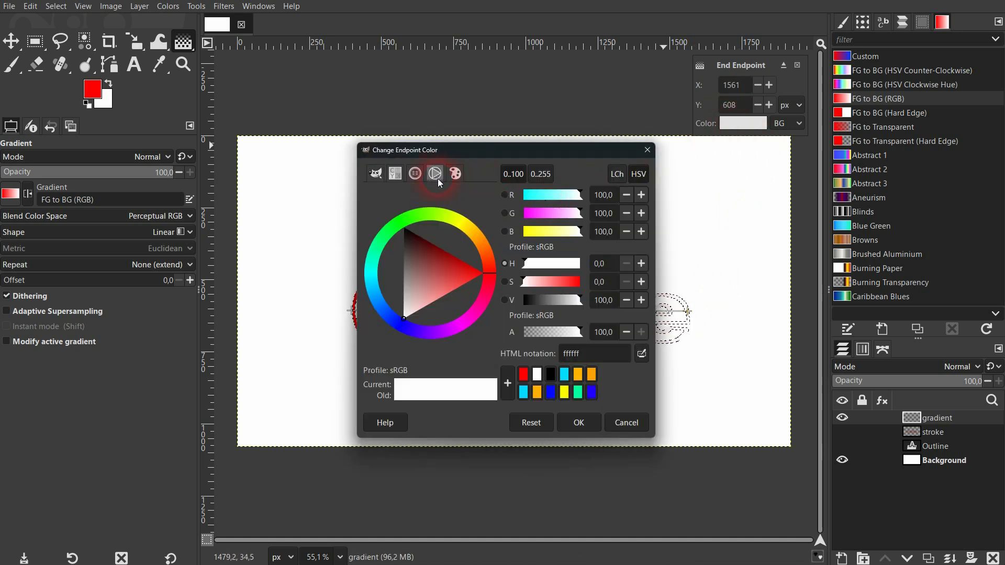
{"action": "mouse_move", "coordinate": [428, 283]}
{"action": "left_mouse_down"}
{"action": "mouse_move", "coordinate": [498, 292]}
{"action": "mouse_move", "coordinate": [415, 329]}
{"action": "mouse_move", "coordinate": [407, 323]}
{"action": "left_mouse_up"}
{"action": "left_click", "coordinate": [578, 422]}
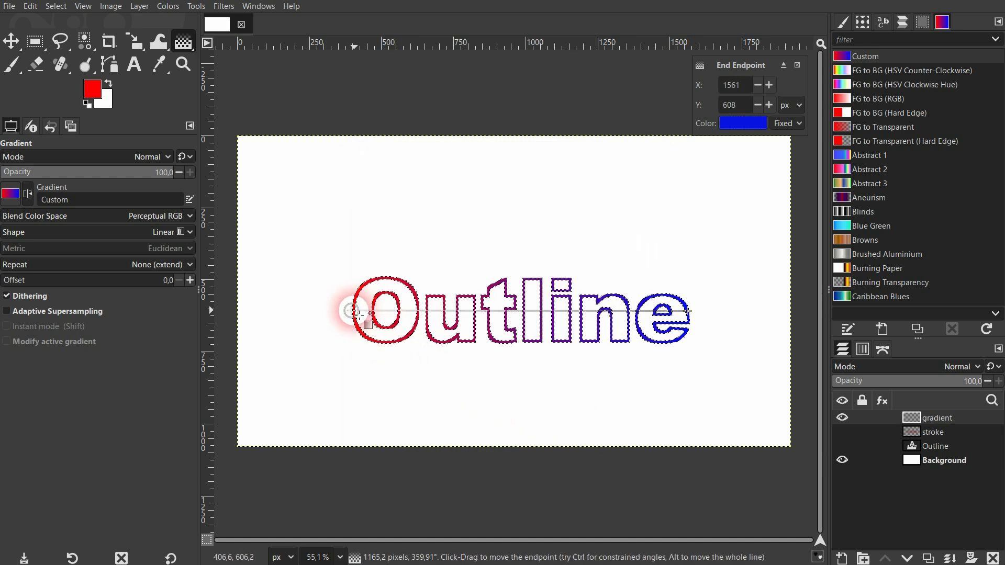
- Slant the gradient line by moving its start to about 399, 501 and its end to about 1570, 706, and apply it
{"action": "left_click_drag", "start_coordinate": [355, 309], "coordinate": [353, 280]}
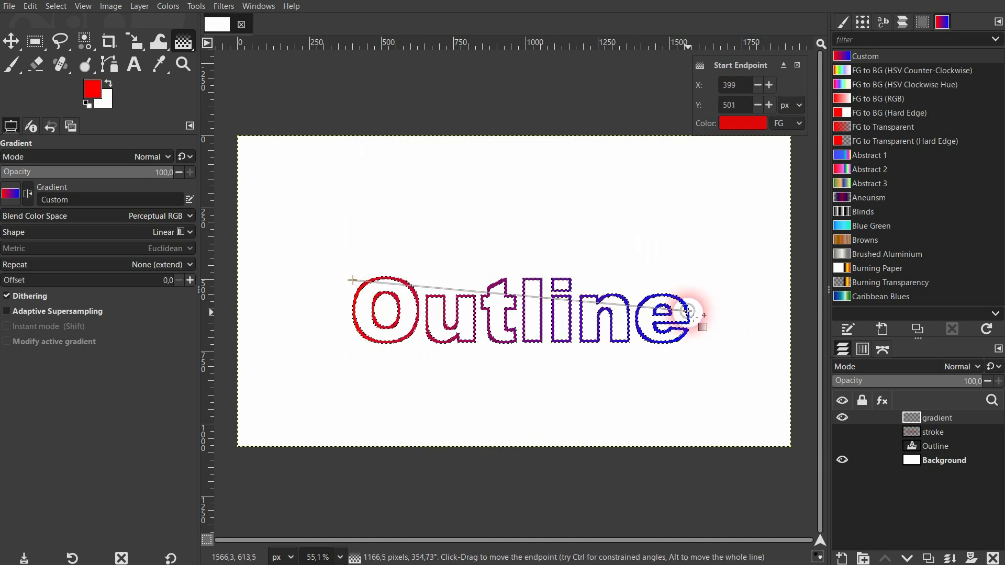
{"action": "left_click_drag", "start_coordinate": [687, 310], "coordinate": [689, 339]}
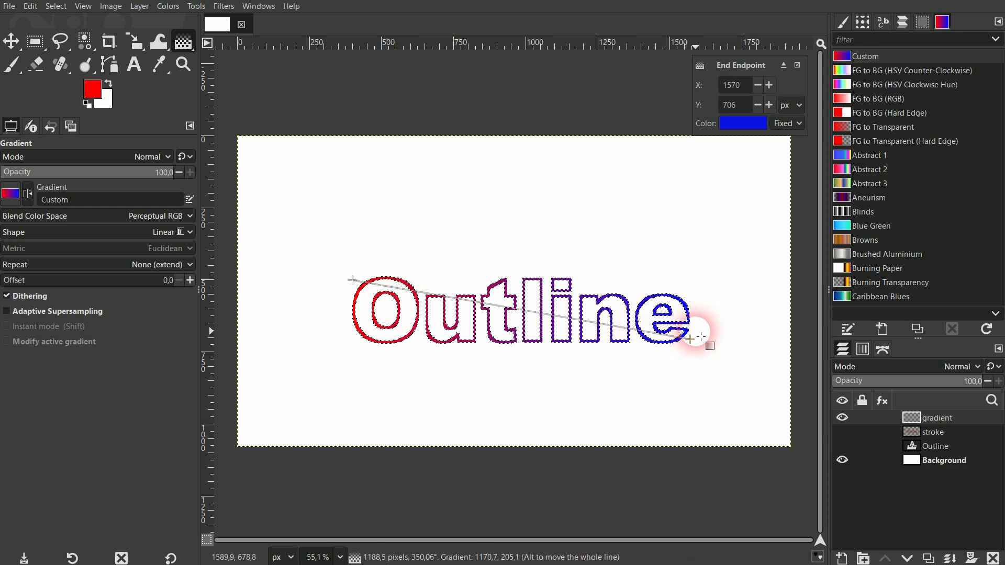
{"action": "left_click", "coordinate": [11, 42]}
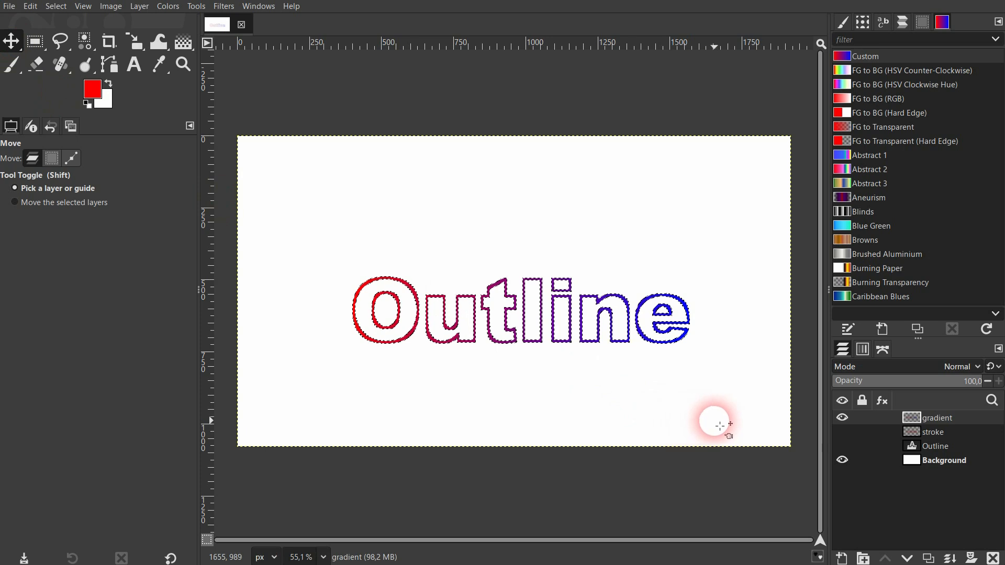
- Clear the selection and make the Outline text layer visible beneath the gradient outline
{"action": "left_click", "coordinate": [64, 9]}
{"action": "left_click", "coordinate": [61, 21]}
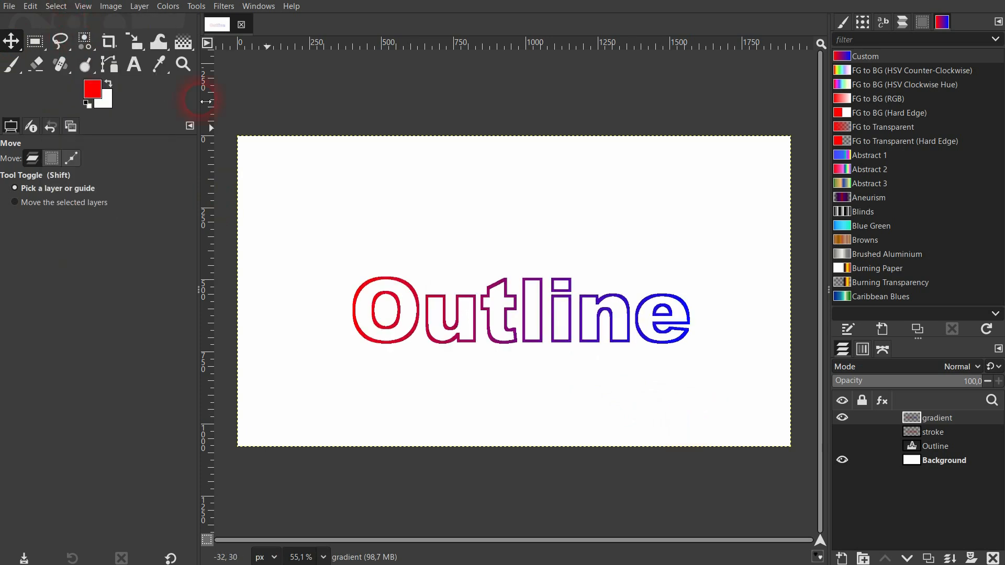
{"action": "left_click", "coordinate": [842, 446]}
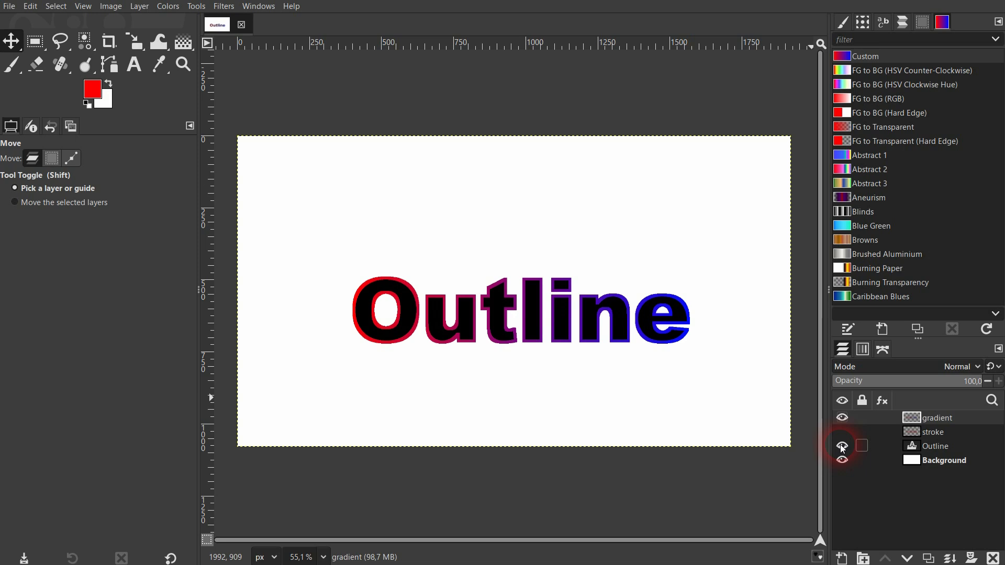
{"action": "left_click", "coordinate": [842, 445]}
{"action": "left_click", "coordinate": [842, 446]}
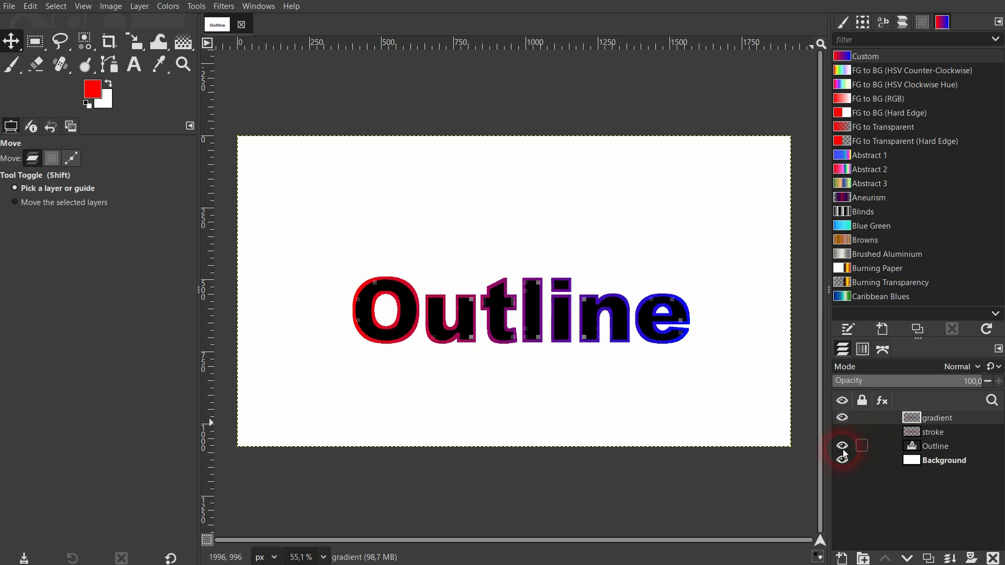
- Try recoloring the whole text of the Outline layer to blue (0027ff)
{"action": "left_click", "coordinate": [934, 449]}
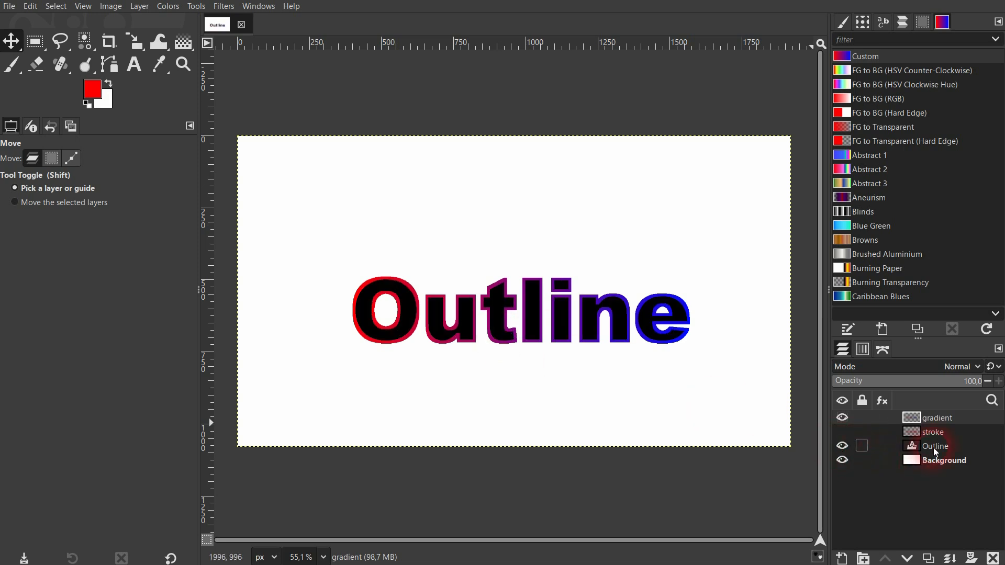
{"action": "left_click", "coordinate": [135, 66]}
{"action": "left_click", "coordinate": [480, 331]}
{"action": "triple_click", "coordinate": [345, 304]}
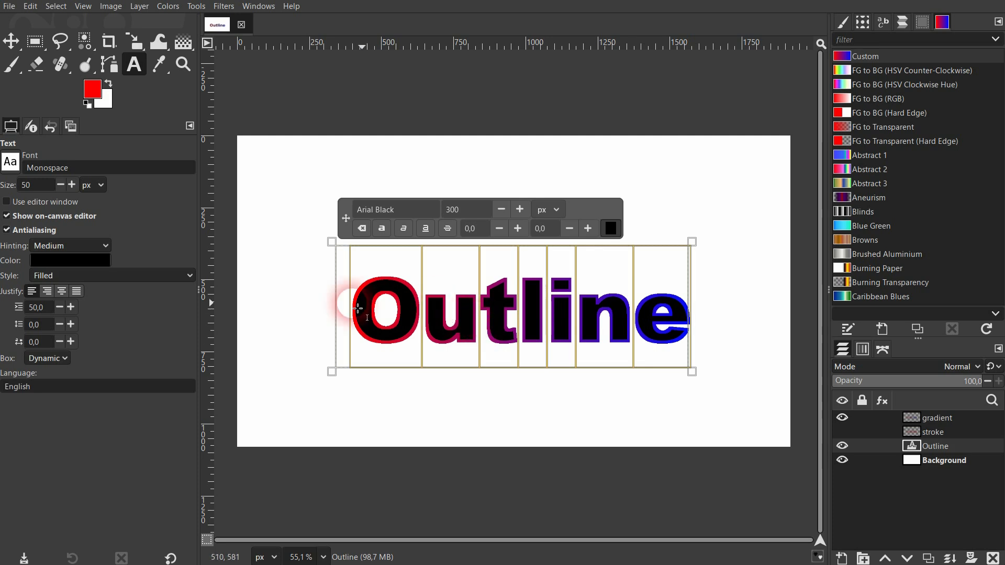
{"action": "left_click", "coordinate": [70, 260]}
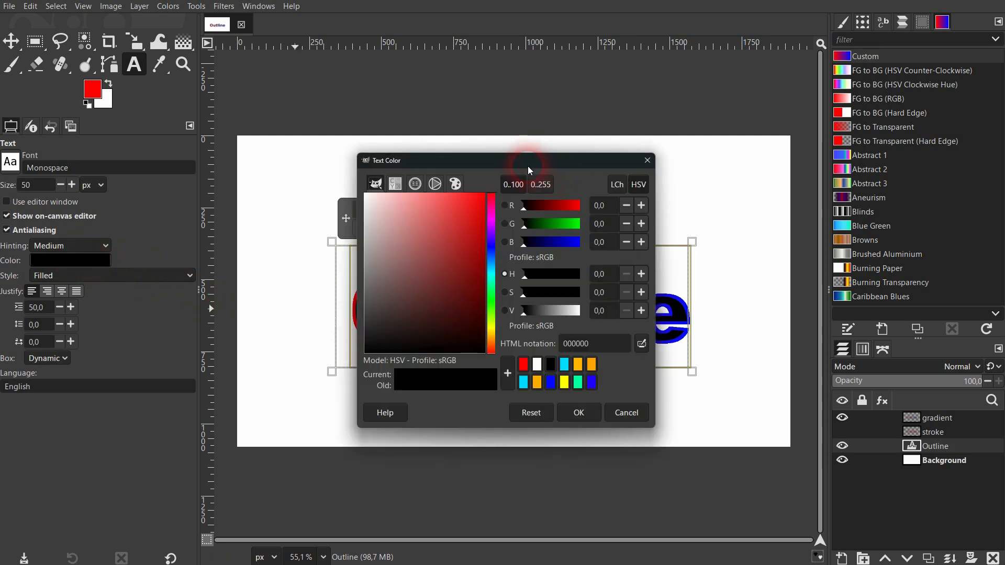
{"action": "left_click_drag", "start_coordinate": [528, 165], "coordinate": [862, 84]}
{"action": "left_click", "coordinate": [770, 102]}
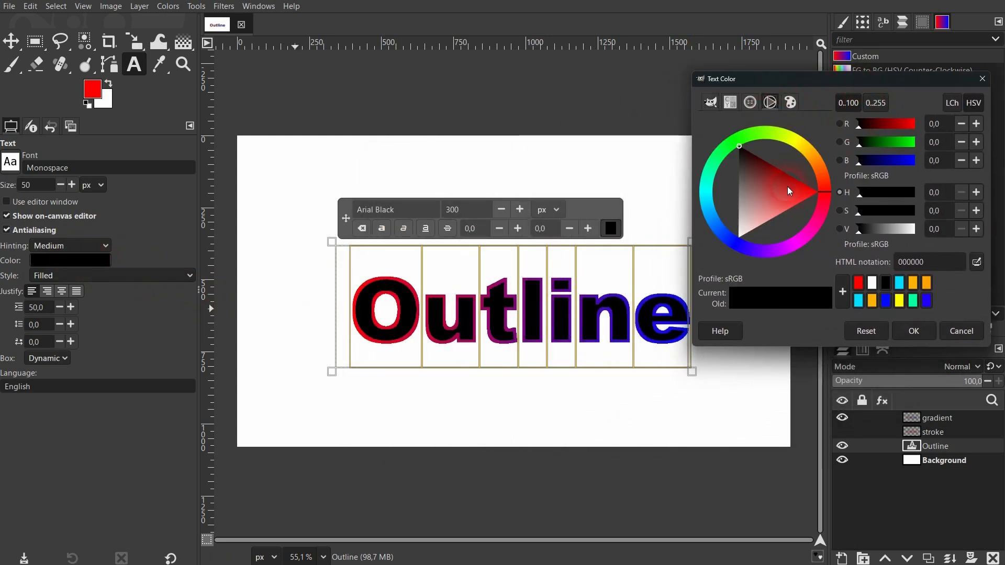
{"action": "left_click_drag", "start_coordinate": [756, 175], "coordinate": [731, 233]}
{"action": "left_click", "coordinate": [934, 333]}
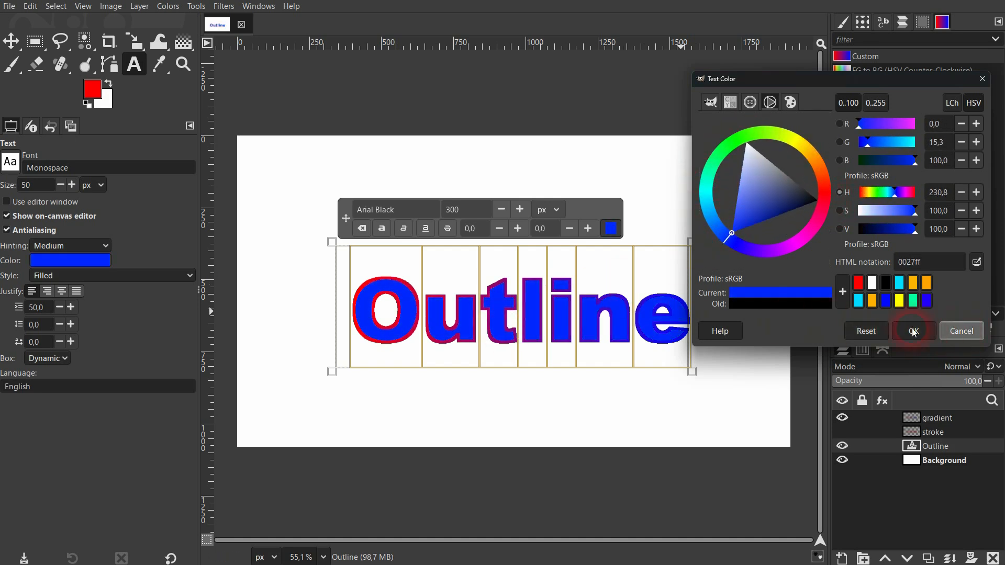
{"action": "left_click", "coordinate": [11, 42]}
{"action": "left_click", "coordinate": [714, 406]}
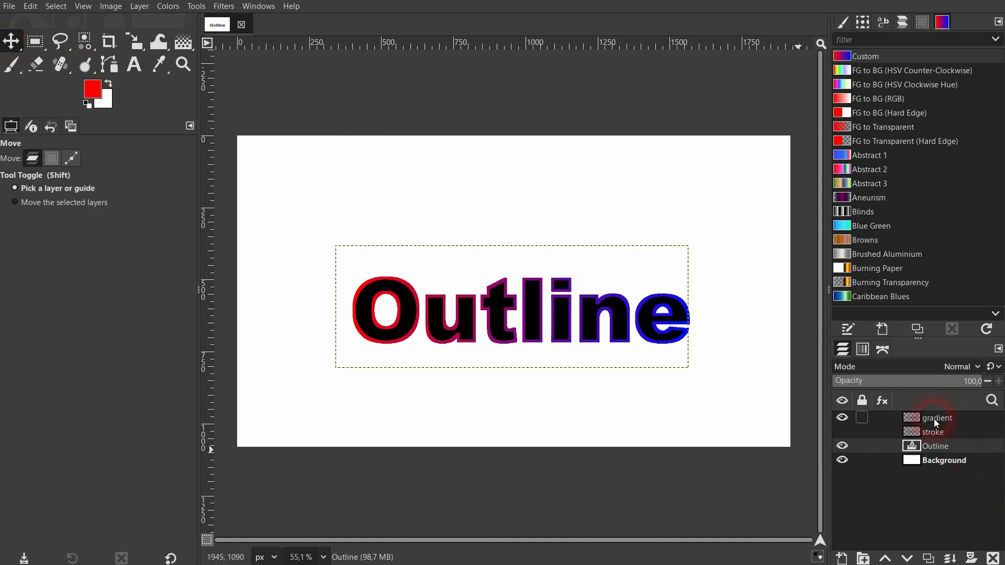
- Hide the gradient and Outline layers and draw a rectangular selection about 683 × 534 px at 624, 252 with the Background layer active
{"action": "left_click", "coordinate": [842, 418]}
{"action": "left_click", "coordinate": [842, 445]}
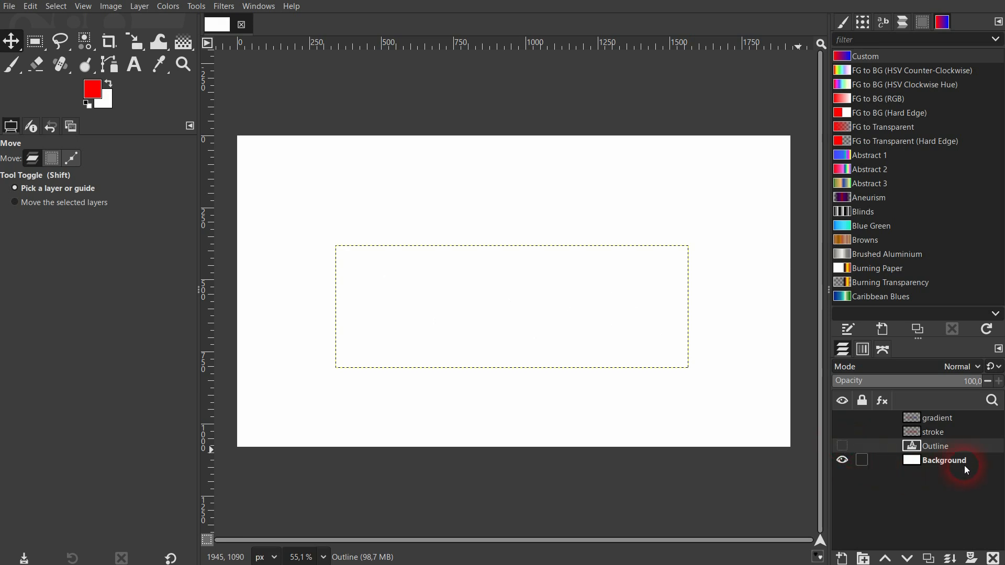
{"action": "left_click", "coordinate": [947, 460]}
{"action": "left_click", "coordinate": [743, 430]}
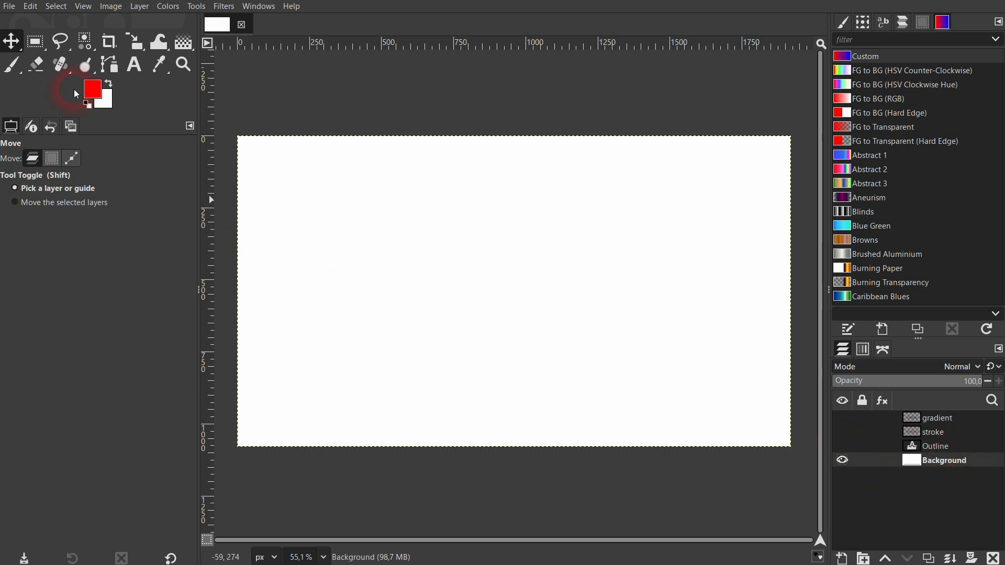
{"action": "left_click", "coordinate": [35, 48]}
{"action": "left_click_drag", "start_coordinate": [417, 208], "coordinate": [613, 362]}
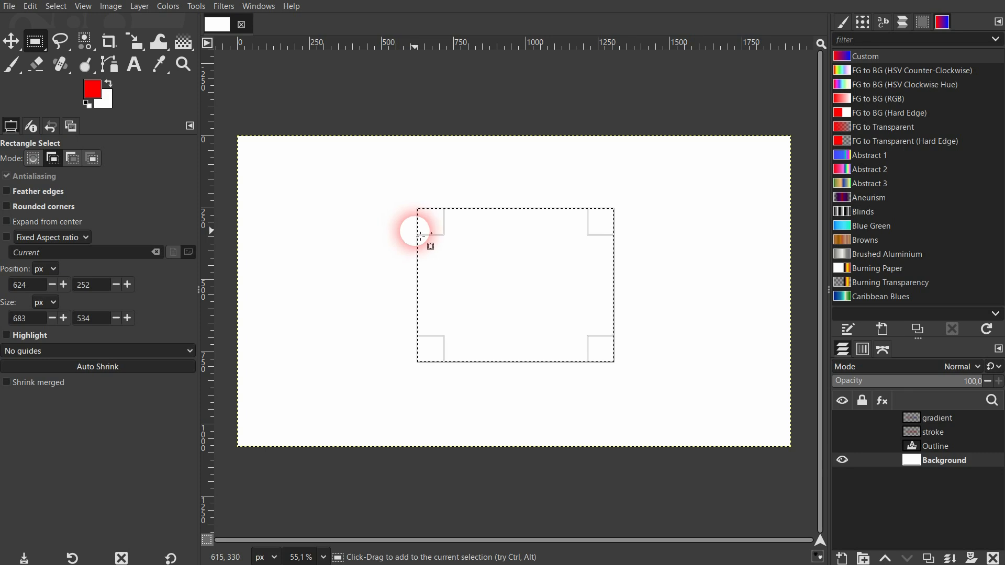
{"action": "left_click", "coordinate": [33, 7]}
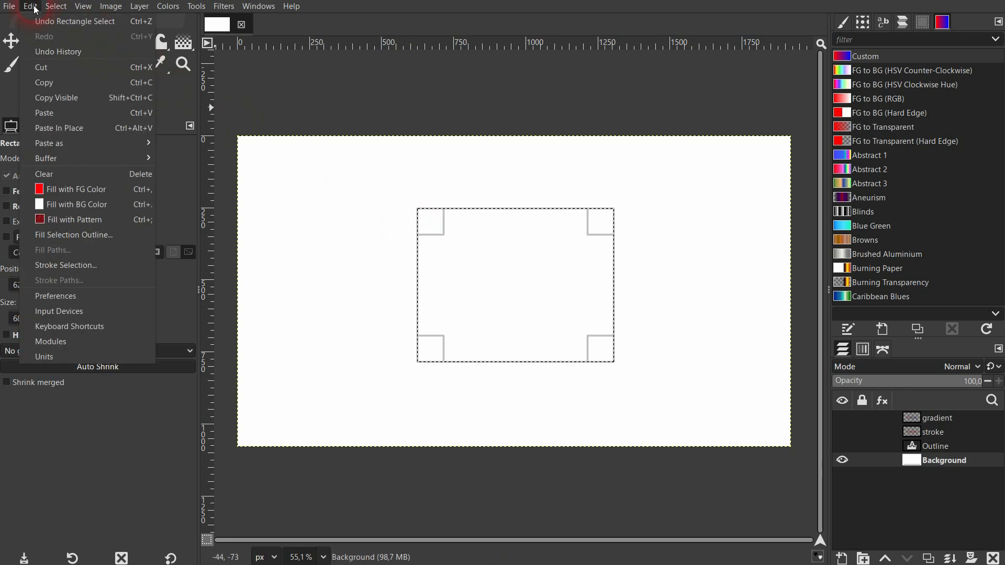
{"action": "left_click", "coordinate": [96, 266]}
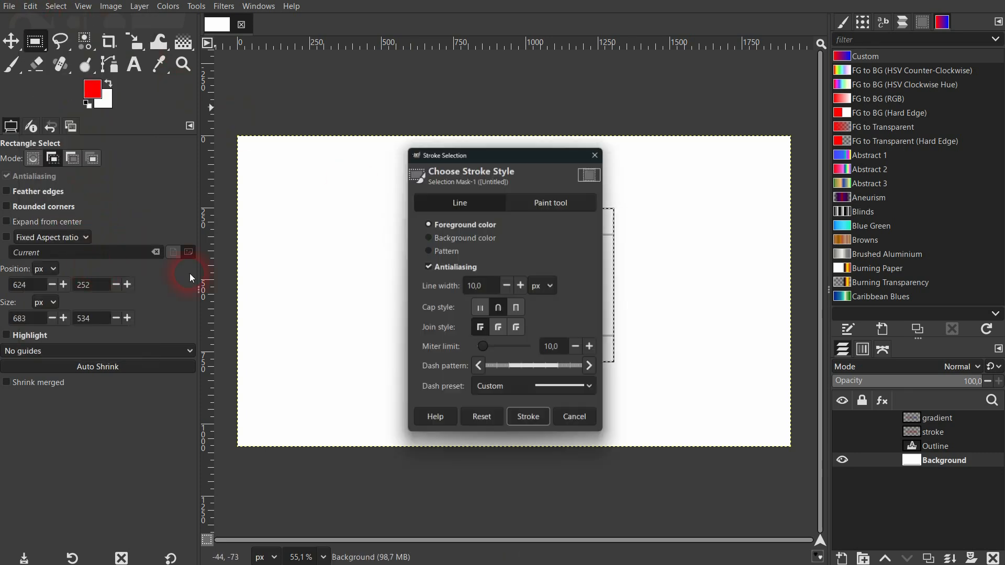
{"action": "left_click", "coordinate": [598, 151]}
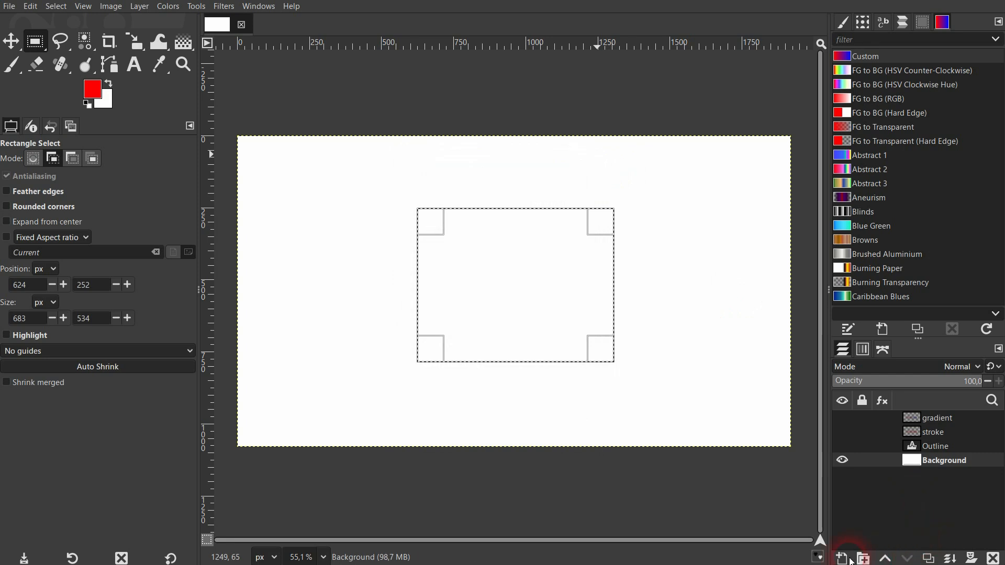
- Create a new layer named "stroke rect" filled with transparency above the Background layer
{"action": "double_click", "coordinate": [911, 512]}
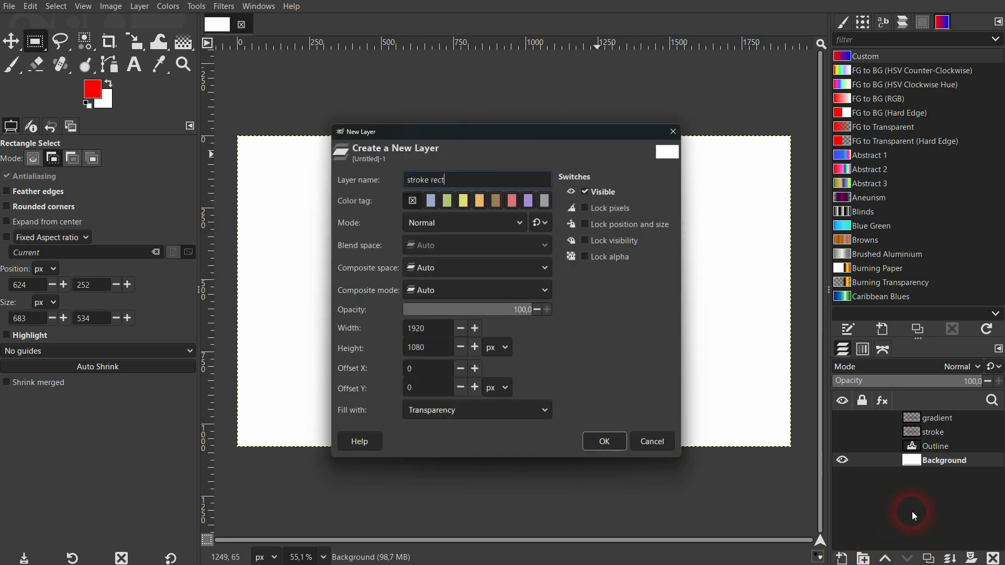
{"action": "left_click", "coordinate": [622, 449]}
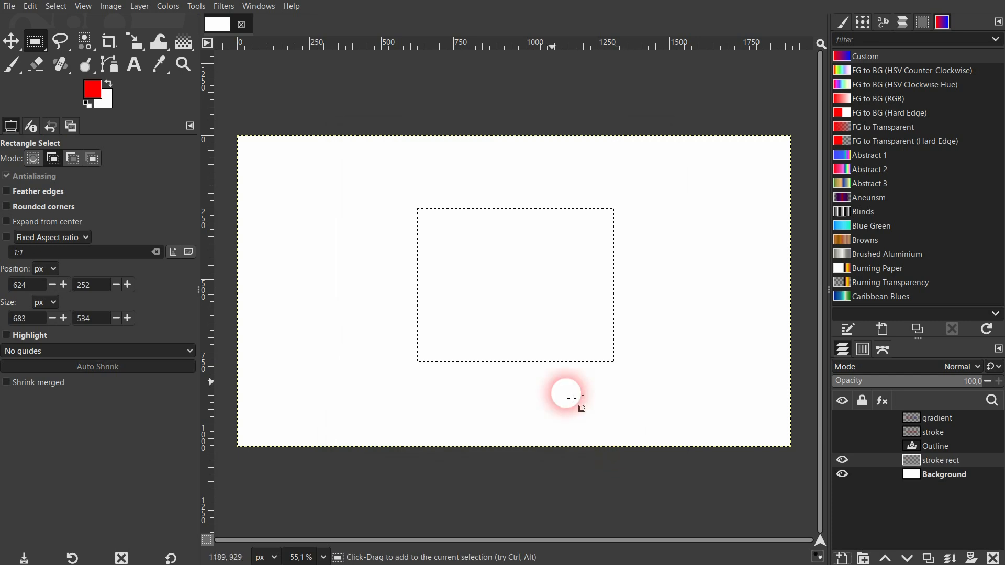
- Stroke the rectangular selection with a 10 px line in the red foreground color and clear the selection
{"action": "left_click", "coordinate": [32, 8]}
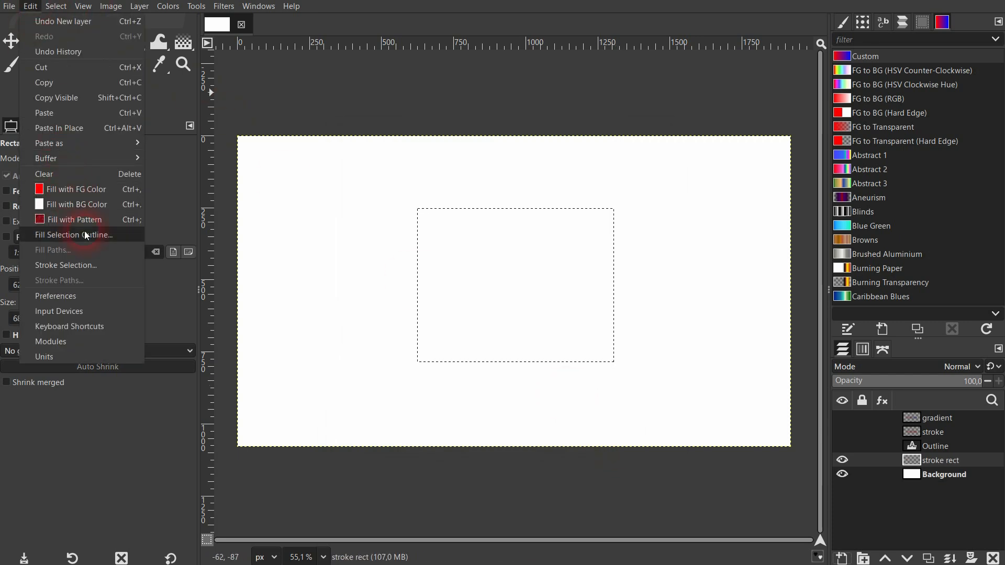
{"action": "left_click", "coordinate": [94, 266]}
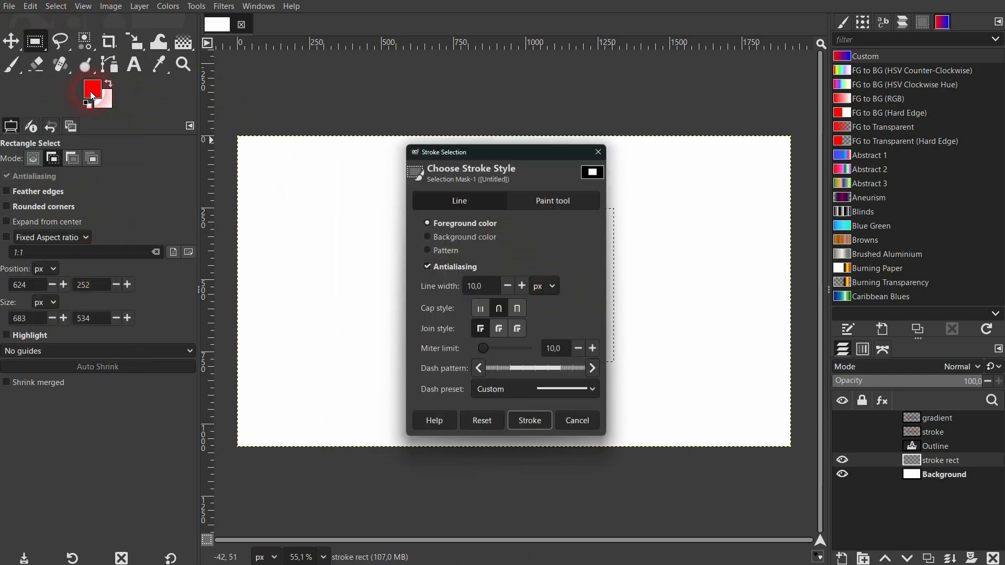
{"action": "left_click", "coordinate": [529, 420]}
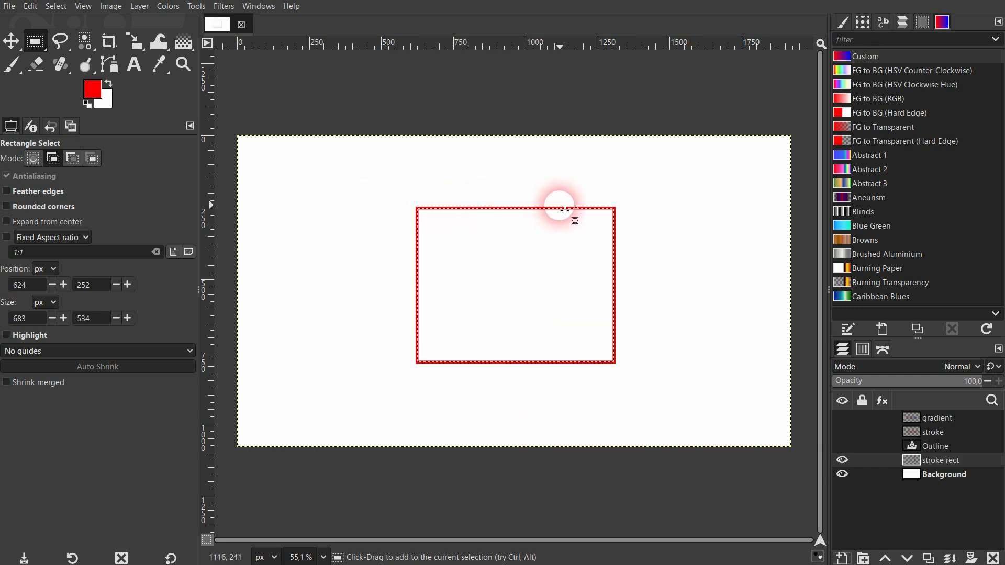
{"action": "left_click", "coordinate": [793, 368]}
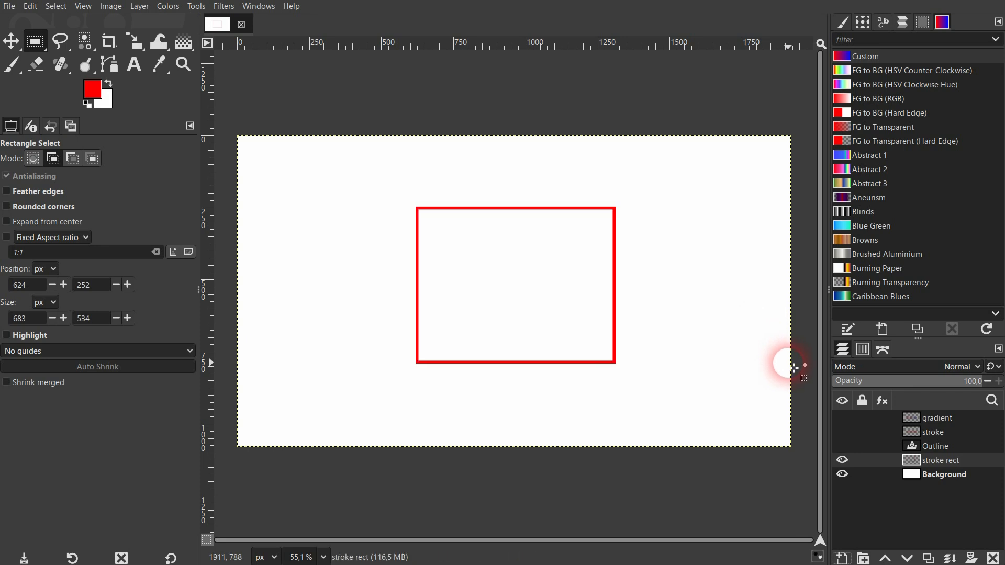
- Create a selection from the stroke rect layer's alpha and hide that layer
{"action": "right_click", "coordinate": [939, 463]}
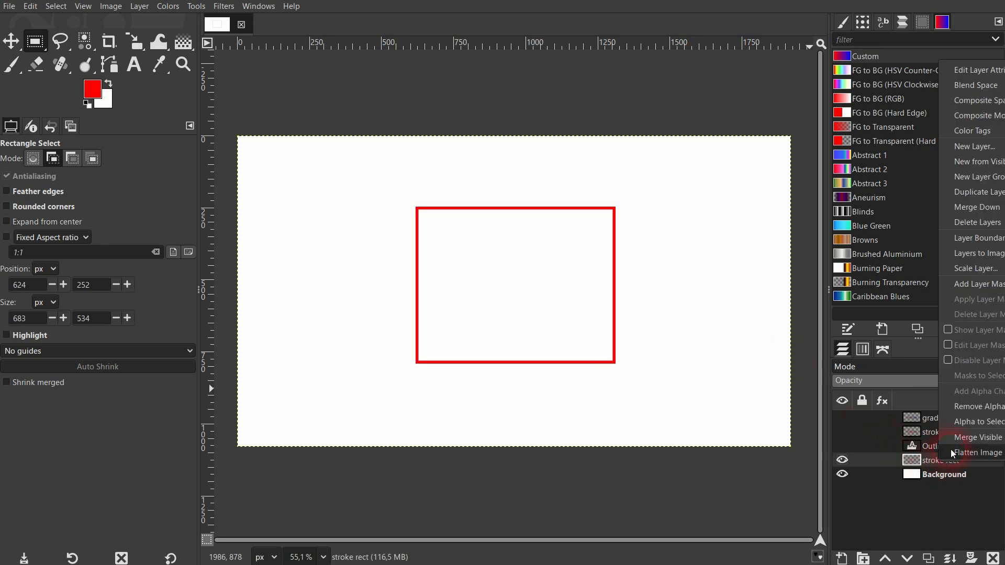
{"action": "left_click", "coordinate": [896, 464]}
{"action": "right_click", "coordinate": [877, 464]}
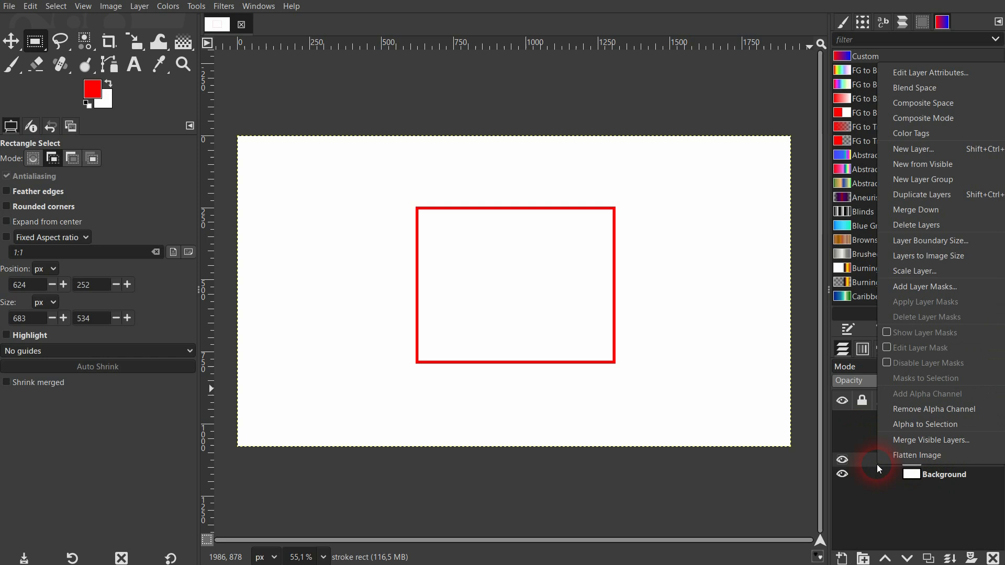
{"action": "left_click", "coordinate": [906, 426]}
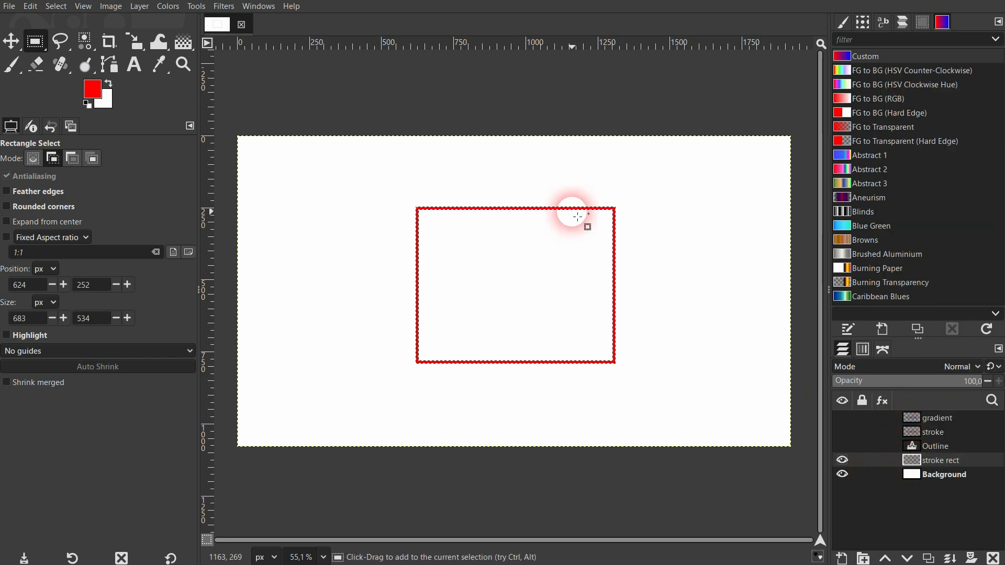
{"action": "left_click", "coordinate": [841, 461]}
- Create a new layer named "gradient rect" filled with transparency
{"action": "left_click", "coordinate": [840, 558]}
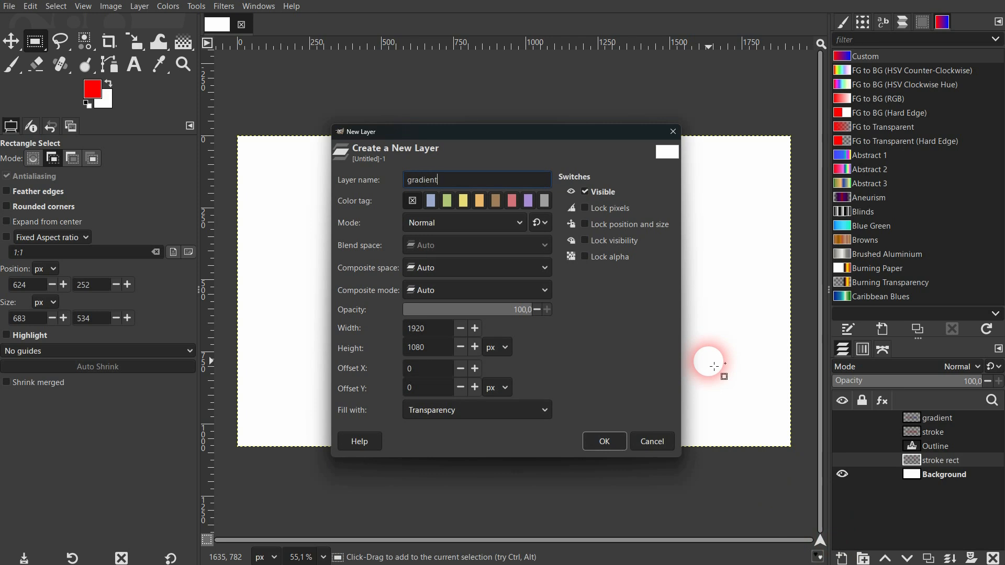
{"action": "type", "text": "gradient rect"}
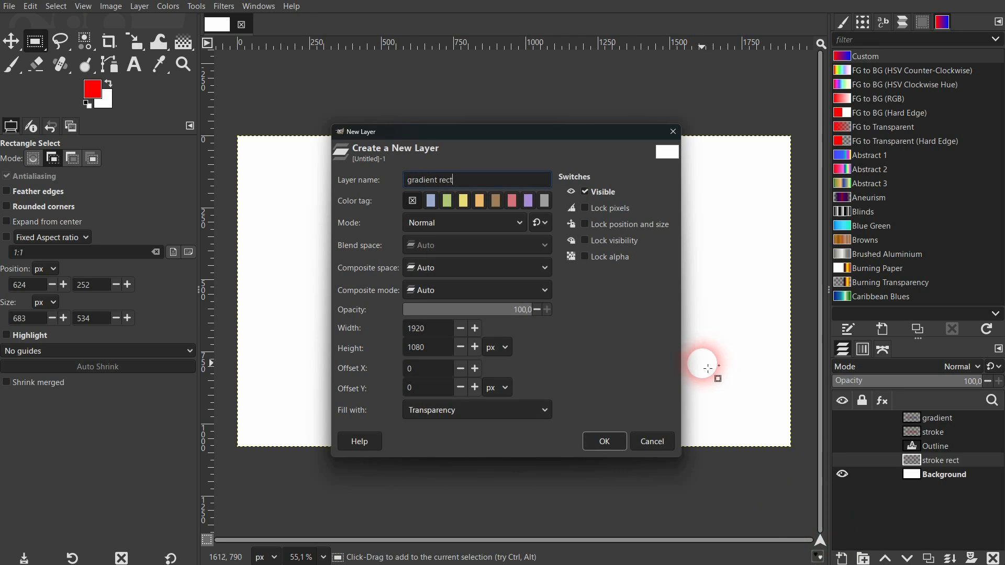
{"action": "left_click", "coordinate": [604, 441]}
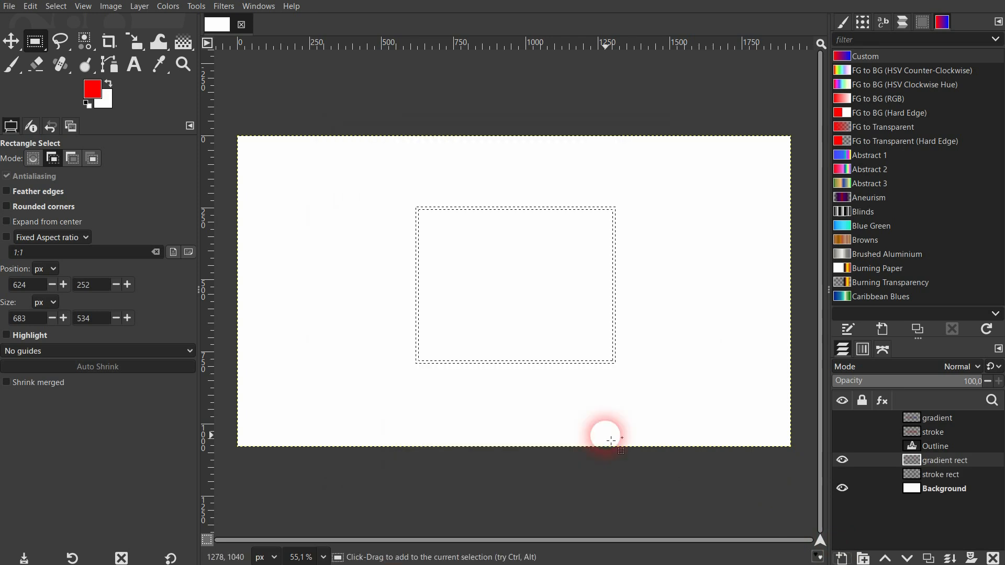
- Draw the Custom red-to-blue linear gradient almost horizontally across the rectangle outline, ending at about 1318, 486, apply it and clear the selection
{"action": "left_click", "coordinate": [183, 41]}
{"action": "left_click_drag", "start_coordinate": [409, 273], "coordinate": [618, 276]}
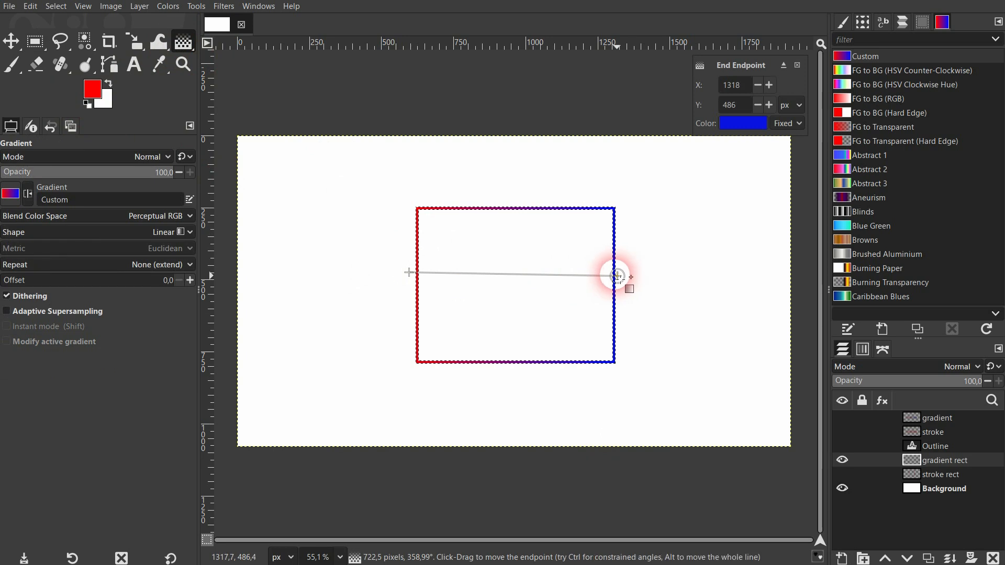
{"action": "left_click", "coordinate": [12, 42]}
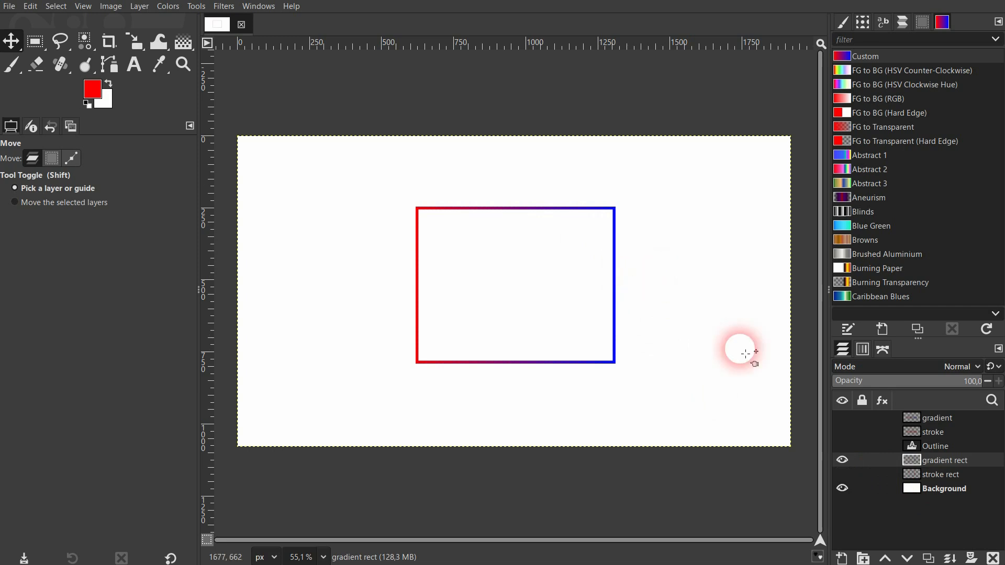
- Hide the gradient rect layer and show the gradient layer with the outlined text
{"action": "left_click", "coordinate": [837, 420]}
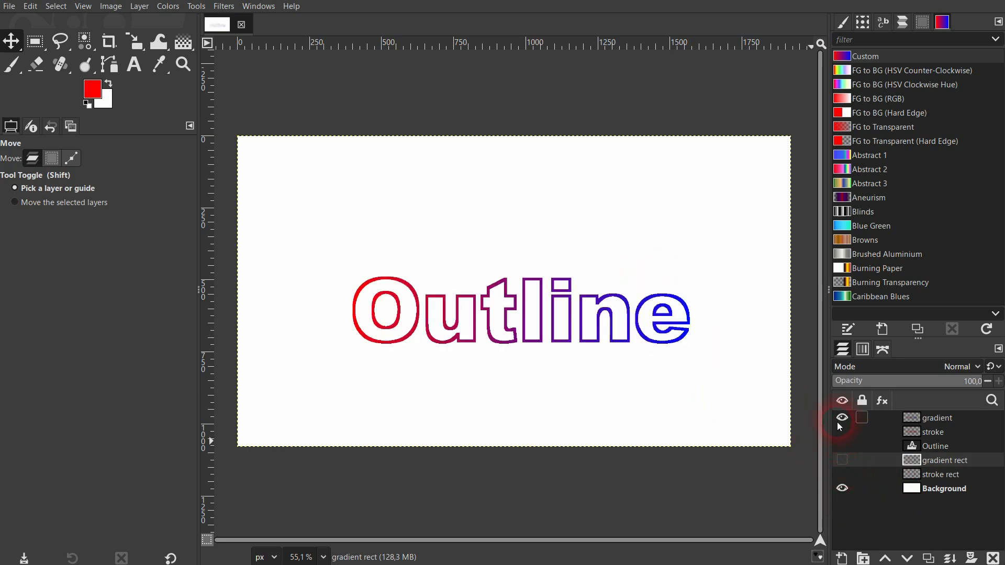